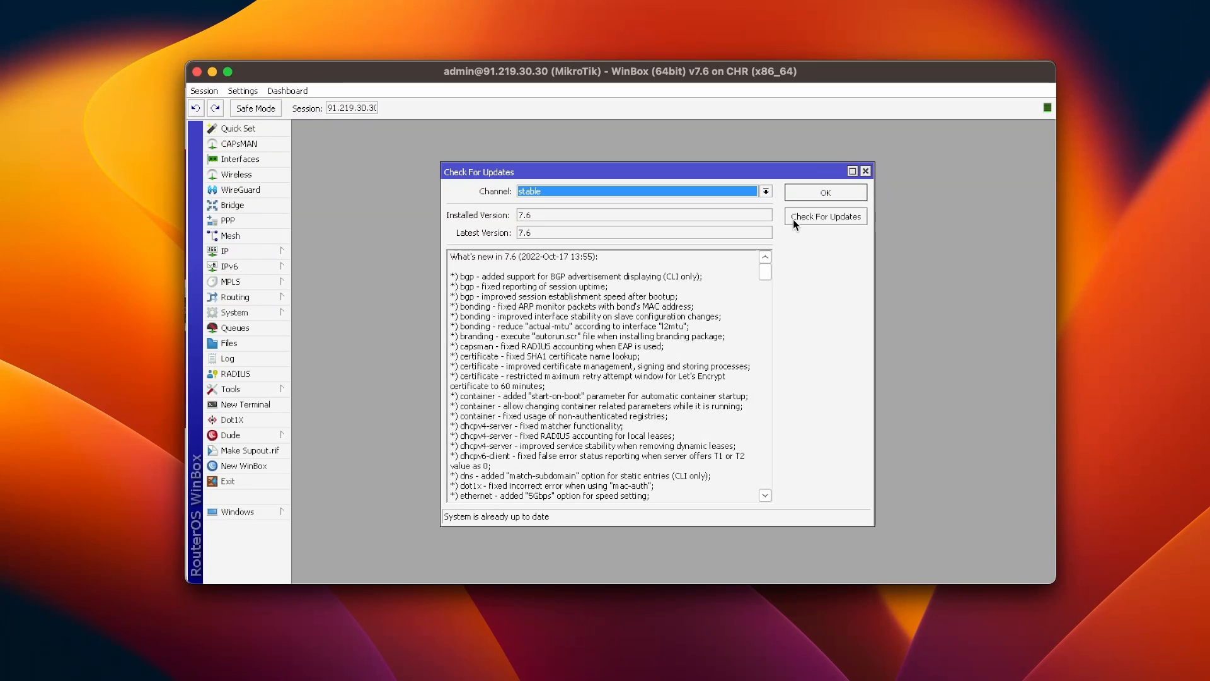
Step: Check for RouterOS updates on the stable channel, confirming 7.6 is installed and latest
{"action": "left_click", "coordinate": [793, 218]}
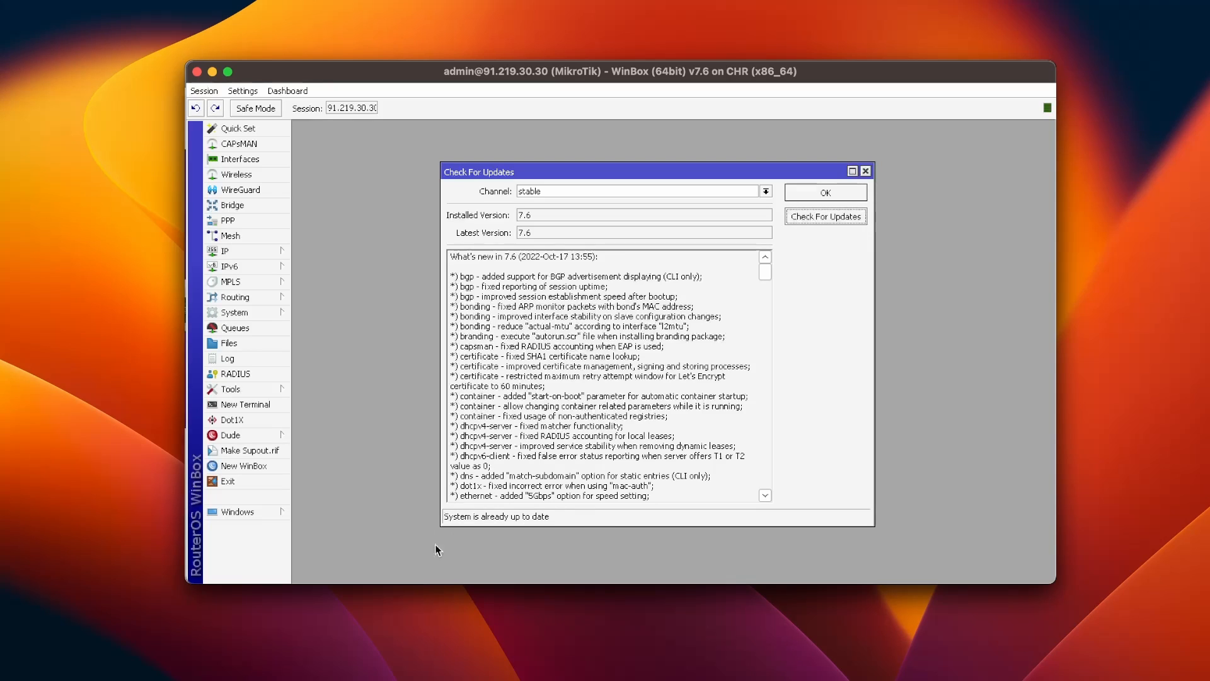
Step: Download the x86 extra packages archive all_packages-x86-7.6.zip from mikrotik.com into Downloads
{"action": "left_click", "coordinate": [820, 191]}
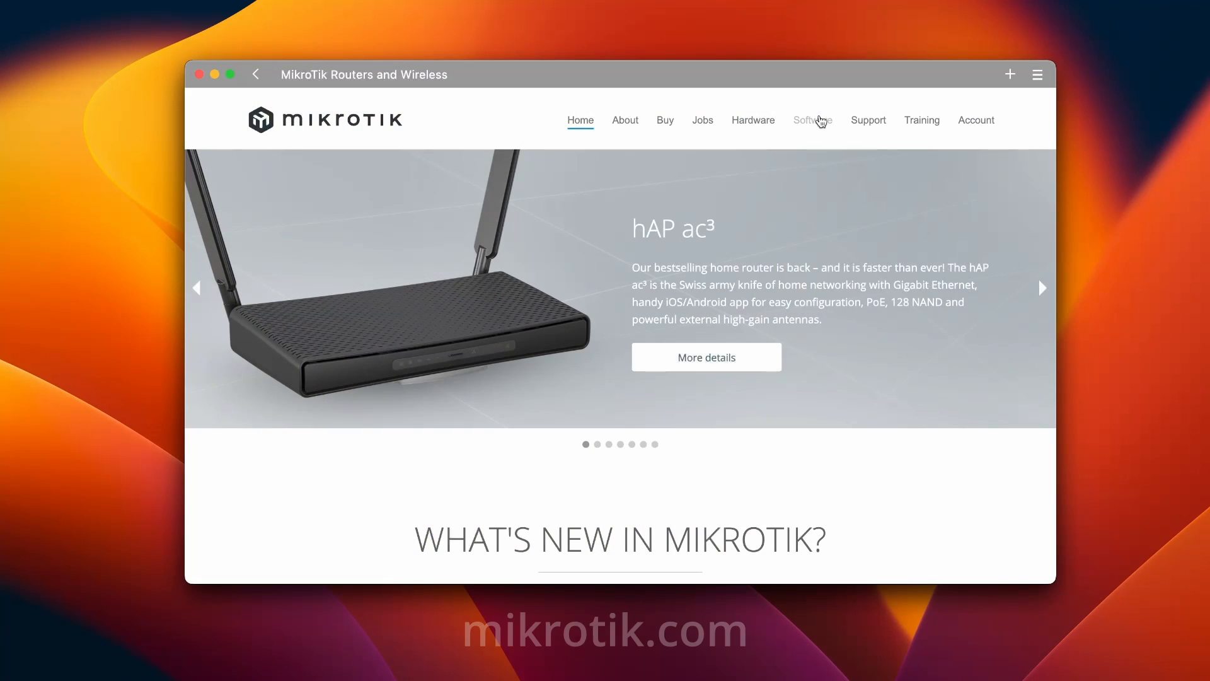
{"action": "left_click", "coordinate": [821, 121]}
{"action": "scroll", "coordinate": [703, 267], "scroll_direction": "down", "scroll_amount": 15}
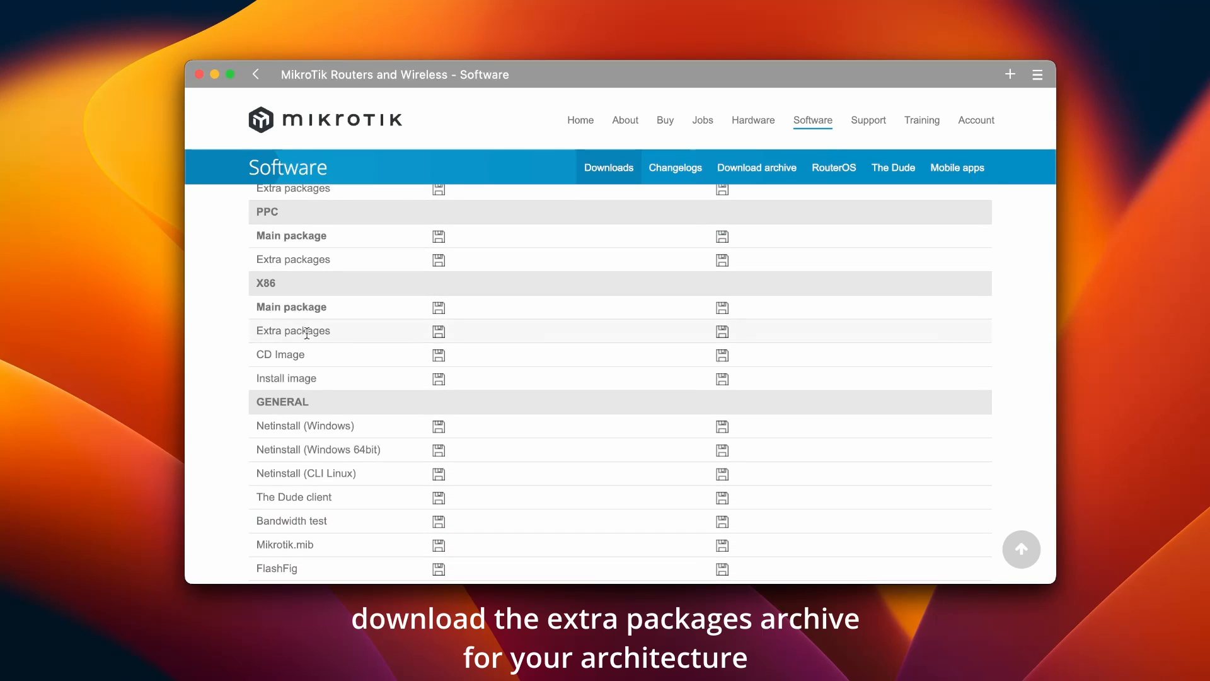
{"action": "left_click", "coordinate": [438, 332]}
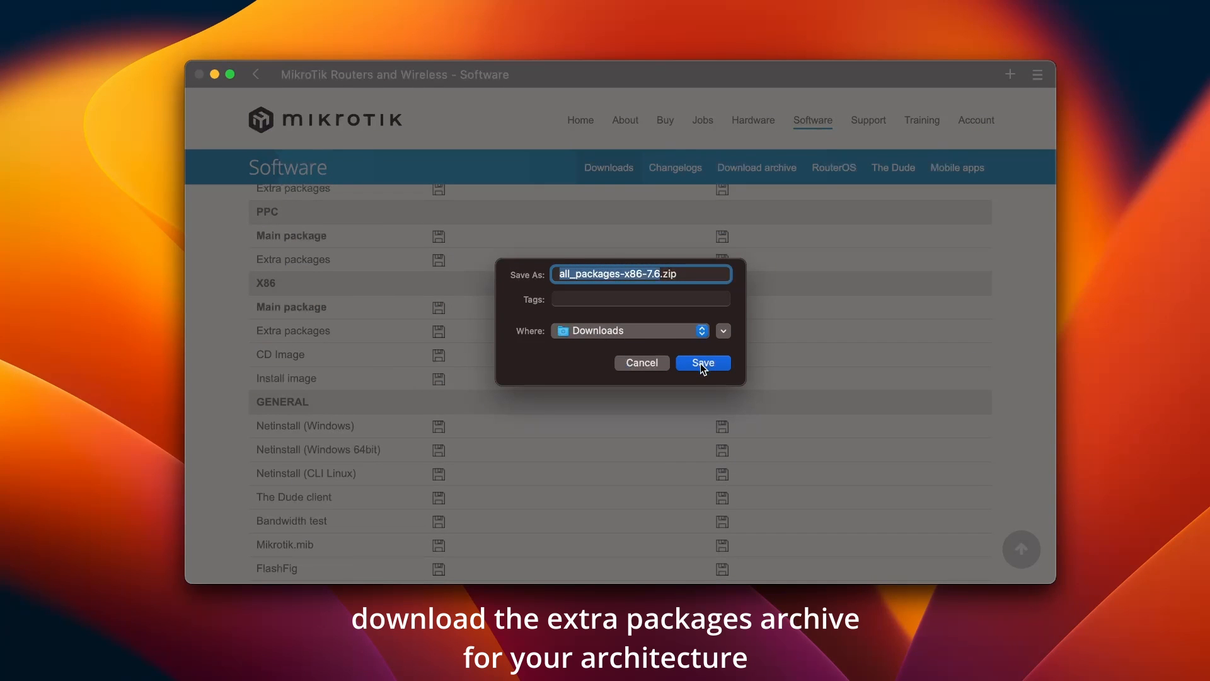
{"action": "left_click", "coordinate": [702, 362]}
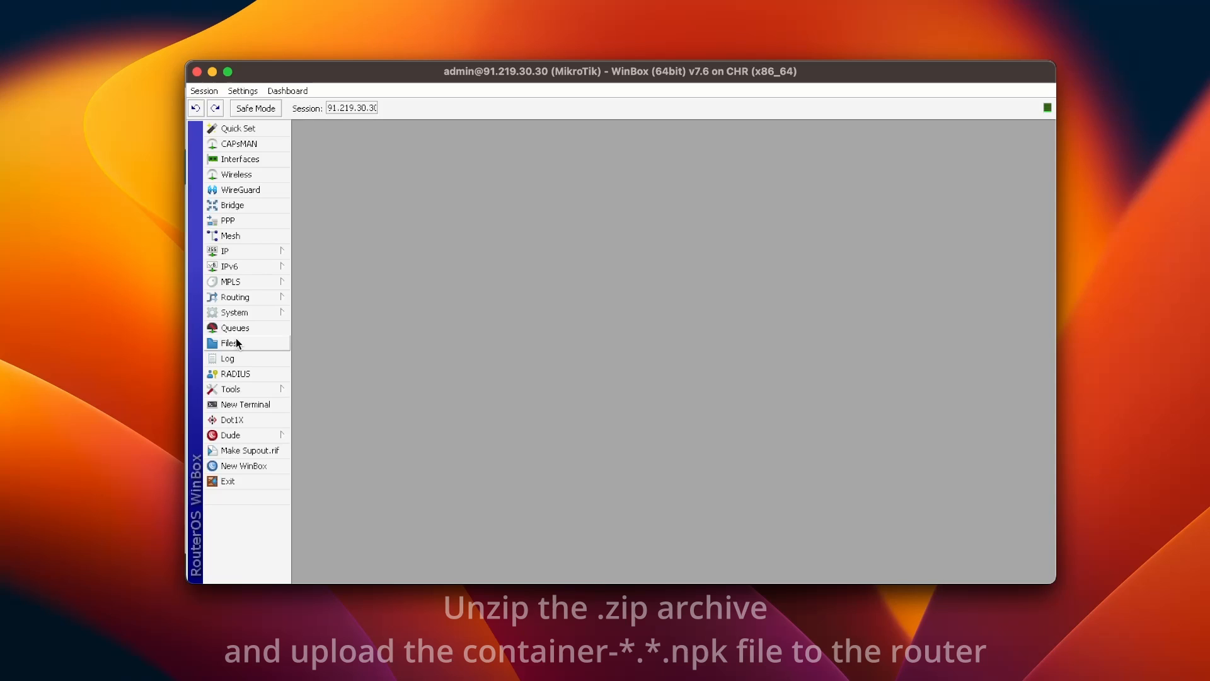
Step: Upload container-7.6.npk from the unzipped all_packages-x86-7.6 folder to the router's files
{"action": "left_click", "coordinate": [236, 342]}
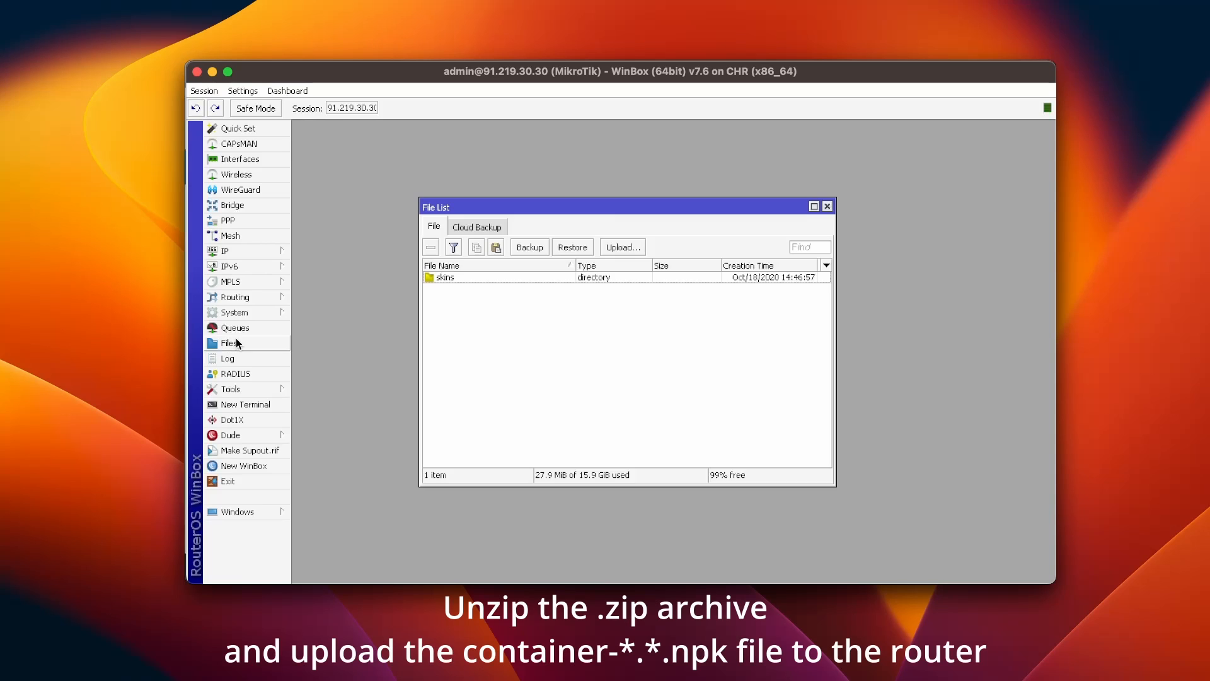
{"action": "left_click", "coordinate": [625, 247]}
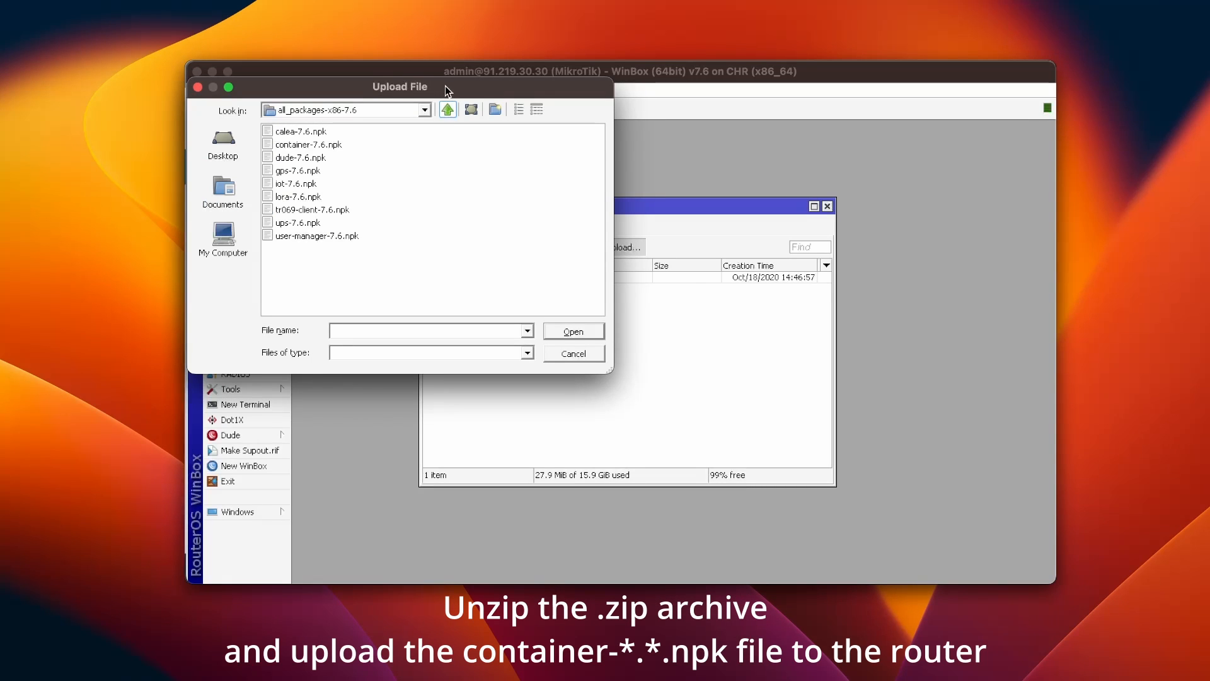
{"action": "left_click_drag", "start_coordinate": [445, 86], "coordinate": [676, 204]}
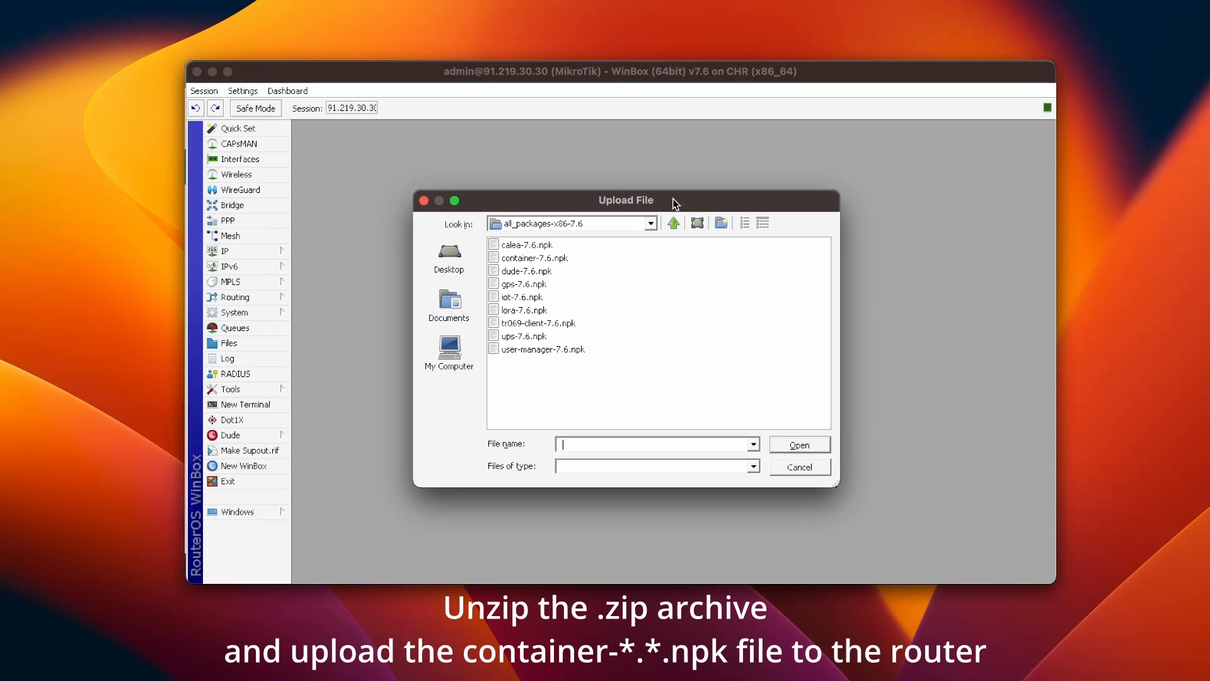
{"action": "left_click", "coordinate": [567, 258]}
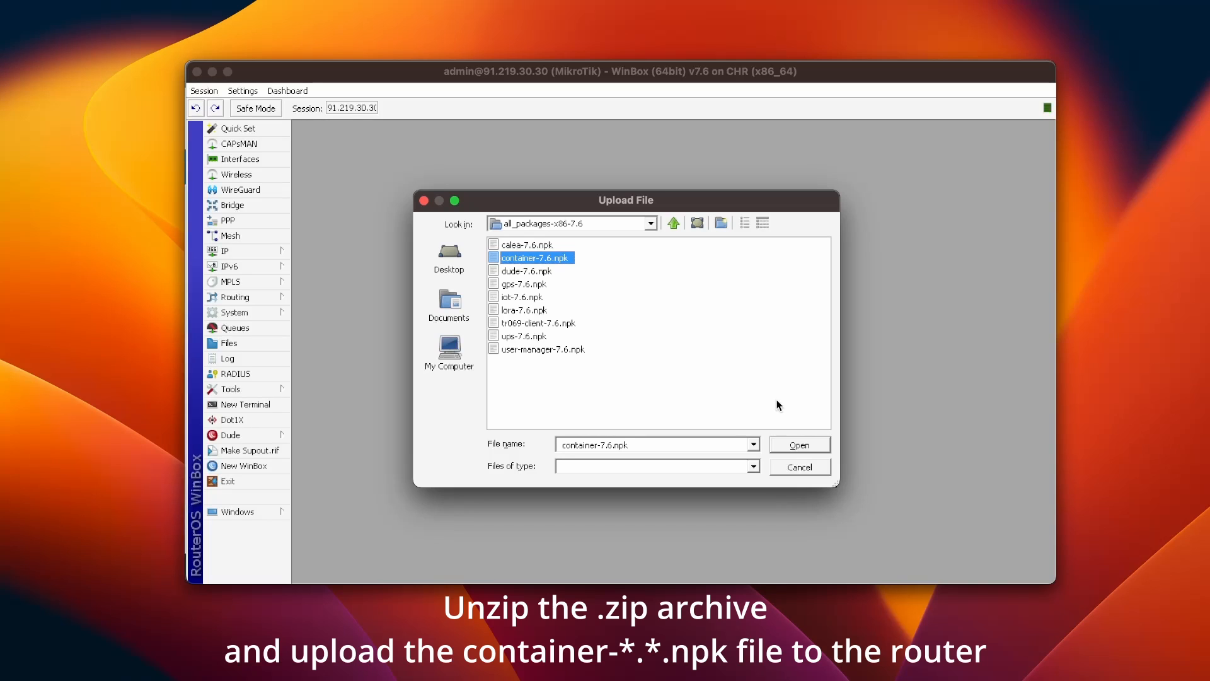
{"action": "left_click", "coordinate": [819, 446]}
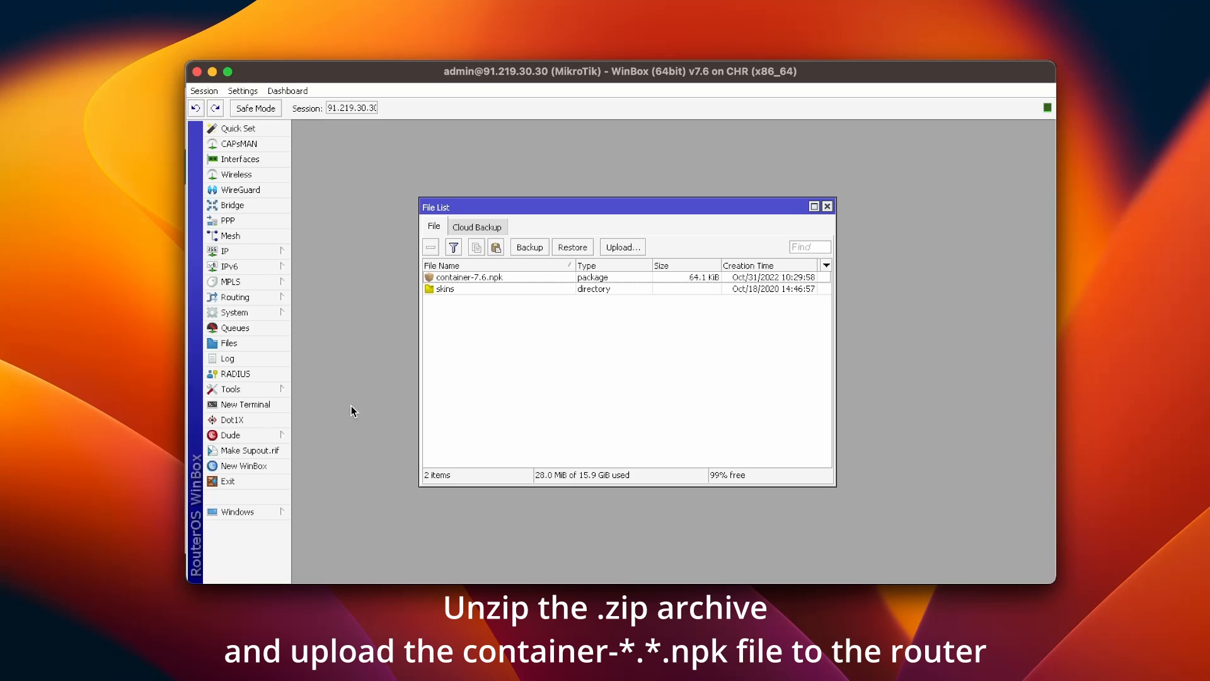
{"action": "left_click", "coordinate": [277, 312]}
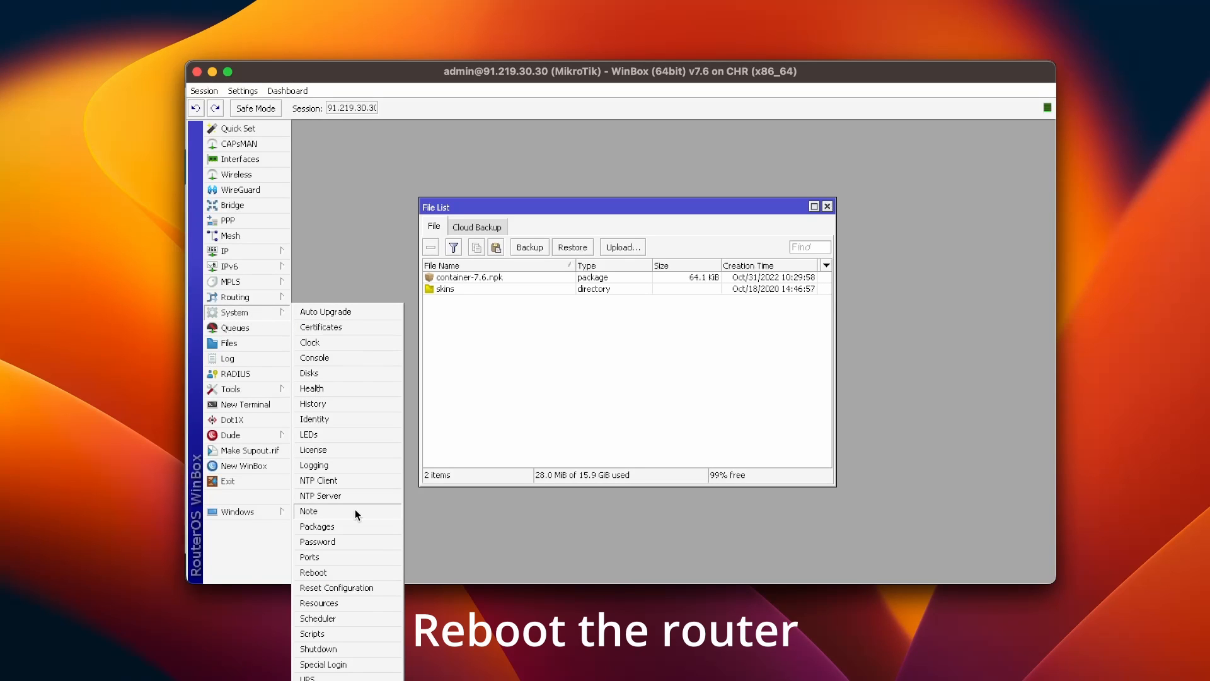
Step: Reboot the router to activate the container package and open the Container section
{"action": "left_click", "coordinate": [342, 572]}
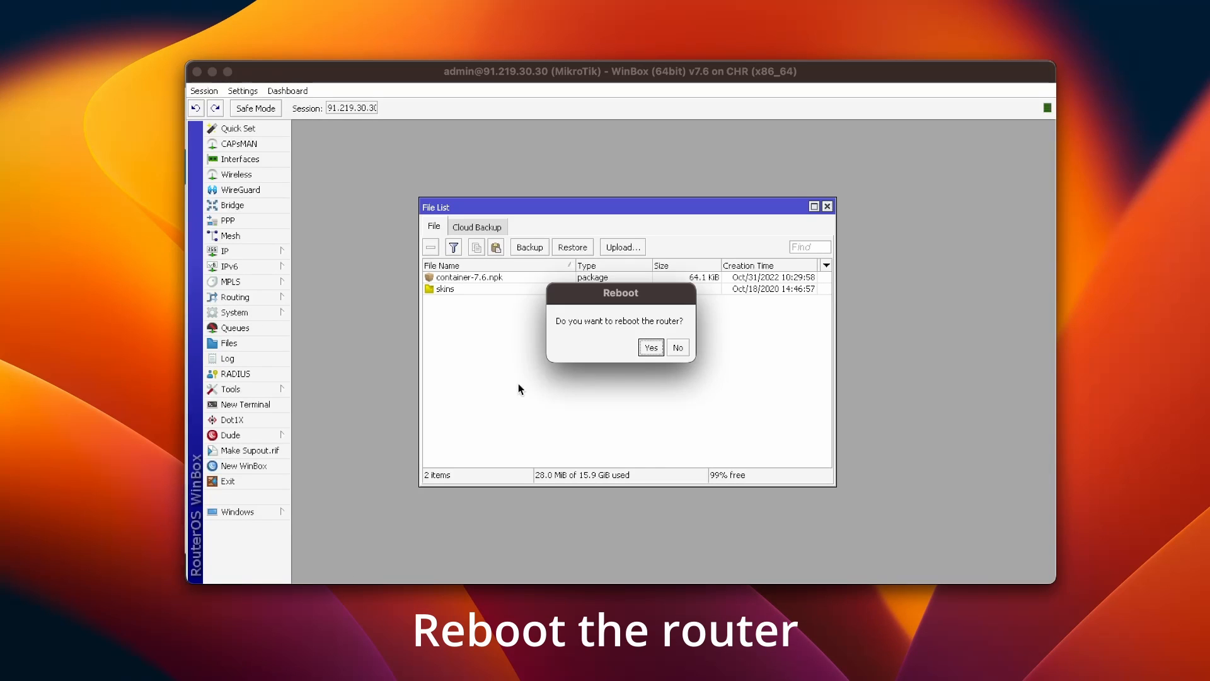
{"action": "left_click", "coordinate": [652, 348]}
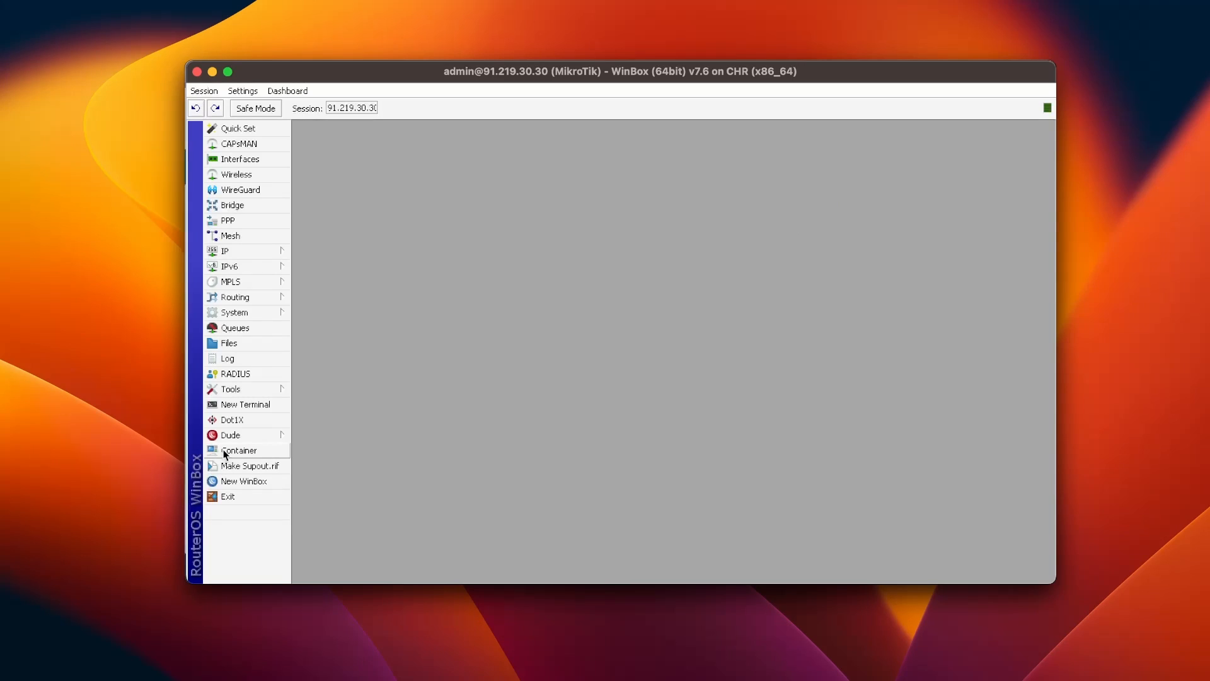
{"action": "left_click", "coordinate": [240, 450]}
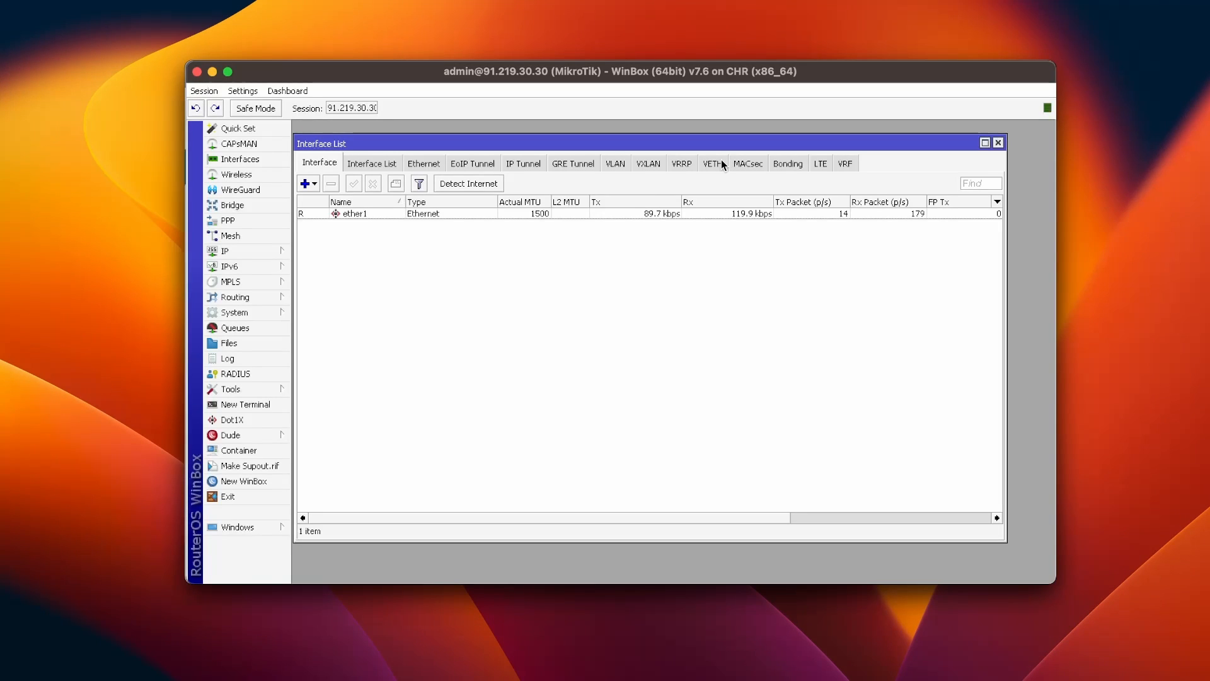
Step: Create VETH interface veth1 with address 172.17.0.2/24 and gateway 172.17.0.1
{"action": "left_click", "coordinate": [722, 164]}
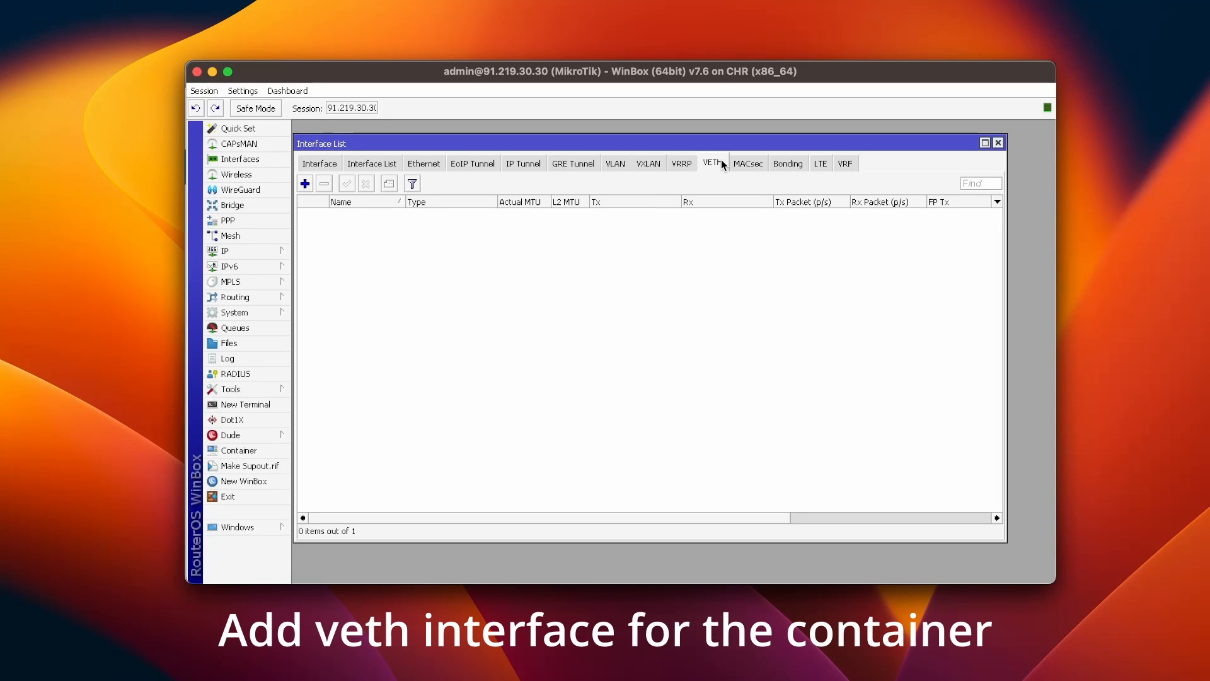
{"action": "left_click", "coordinate": [305, 184]}
{"action": "double_click", "coordinate": [539, 305]}
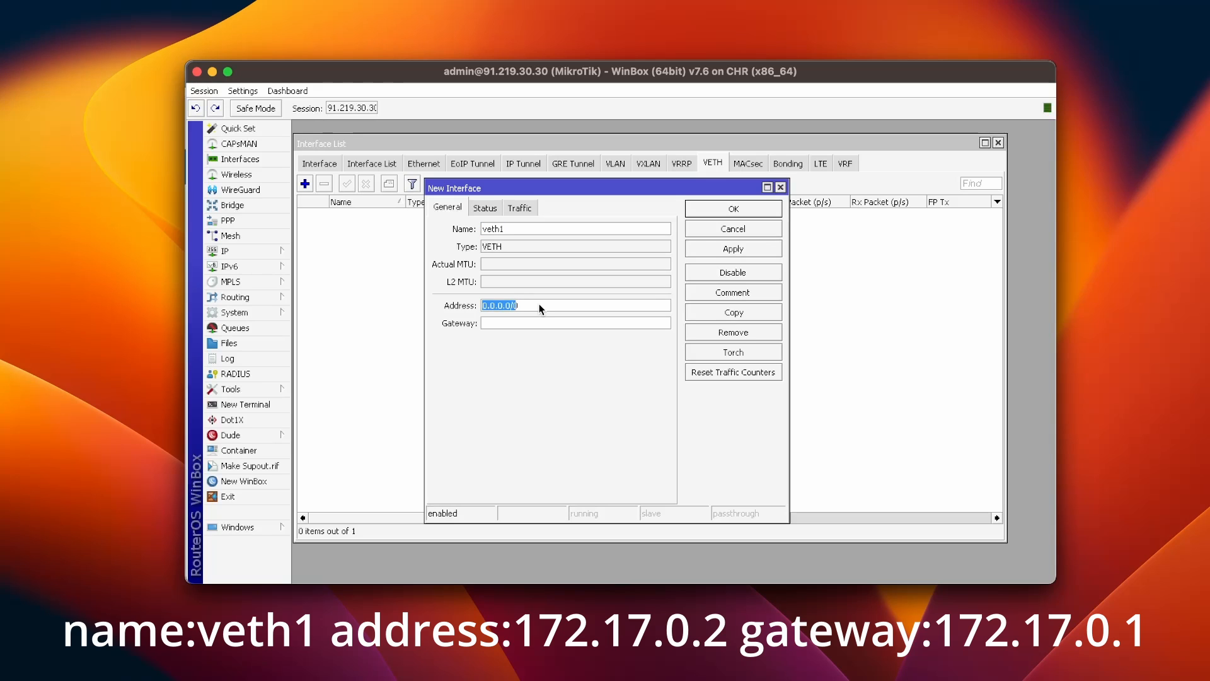
{"action": "type", "text": "172.17.0.2/24"}
{"action": "left_click", "coordinate": [546, 323]}
{"action": "type", "text": "172.17.0.2/24"}
{"action": "key", "text": "BackSpace"}
{"action": "key", "text": "BackSpace"}
{"action": "key", "text": "BackSpace"}
{"action": "key", "text": "BackSpace"}
{"action": "type", "text": "1"}
{"action": "left_click", "coordinate": [735, 250]}
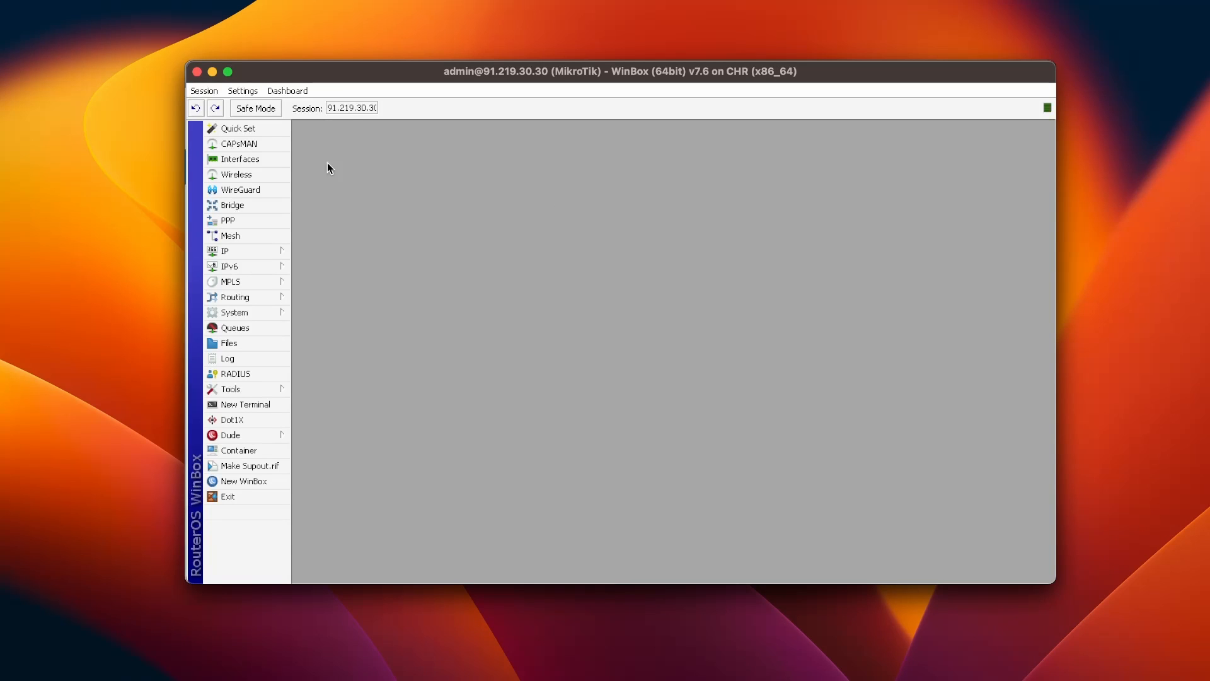
Step: Add a new bridge named 'docker' and close its settings
{"action": "left_click", "coordinate": [228, 205]}
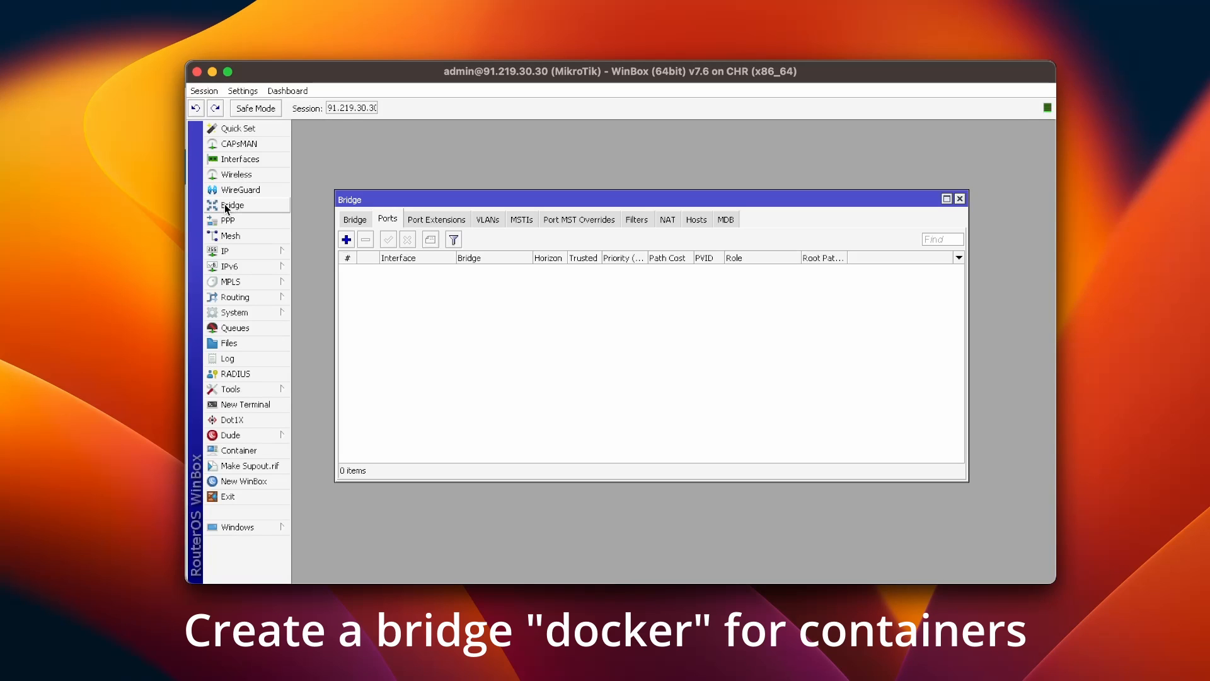
{"action": "left_click", "coordinate": [362, 224]}
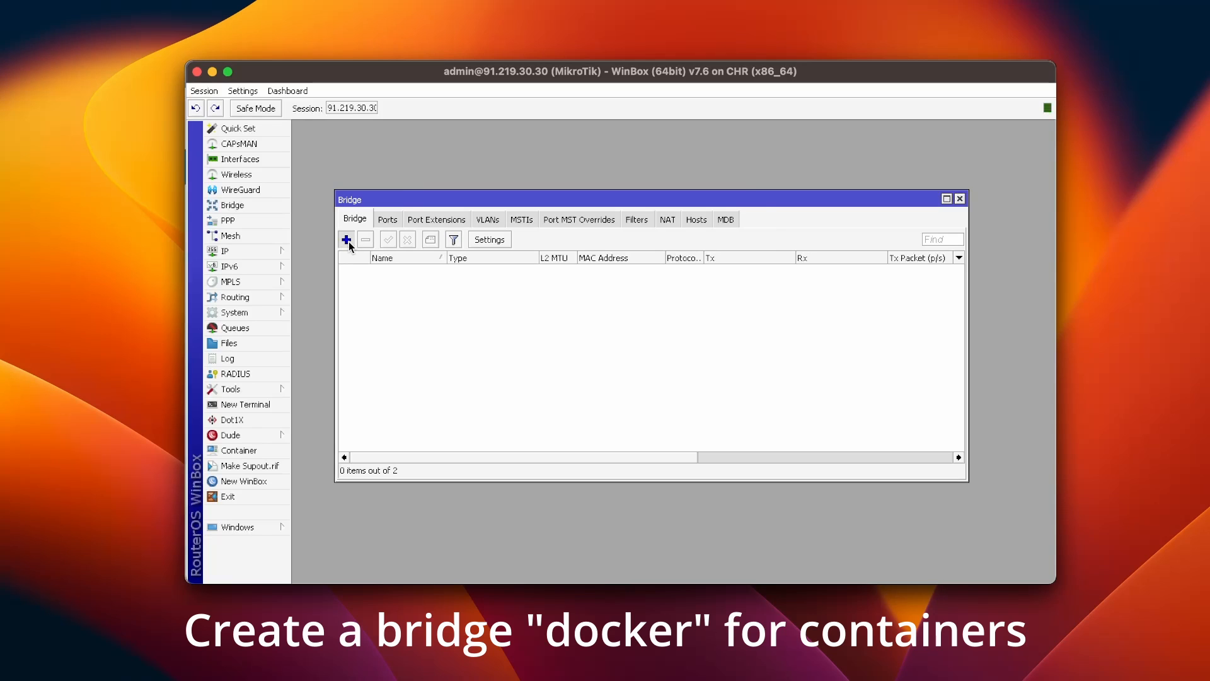
{"action": "left_click", "coordinate": [348, 240]}
{"action": "type", "text": "docker"}
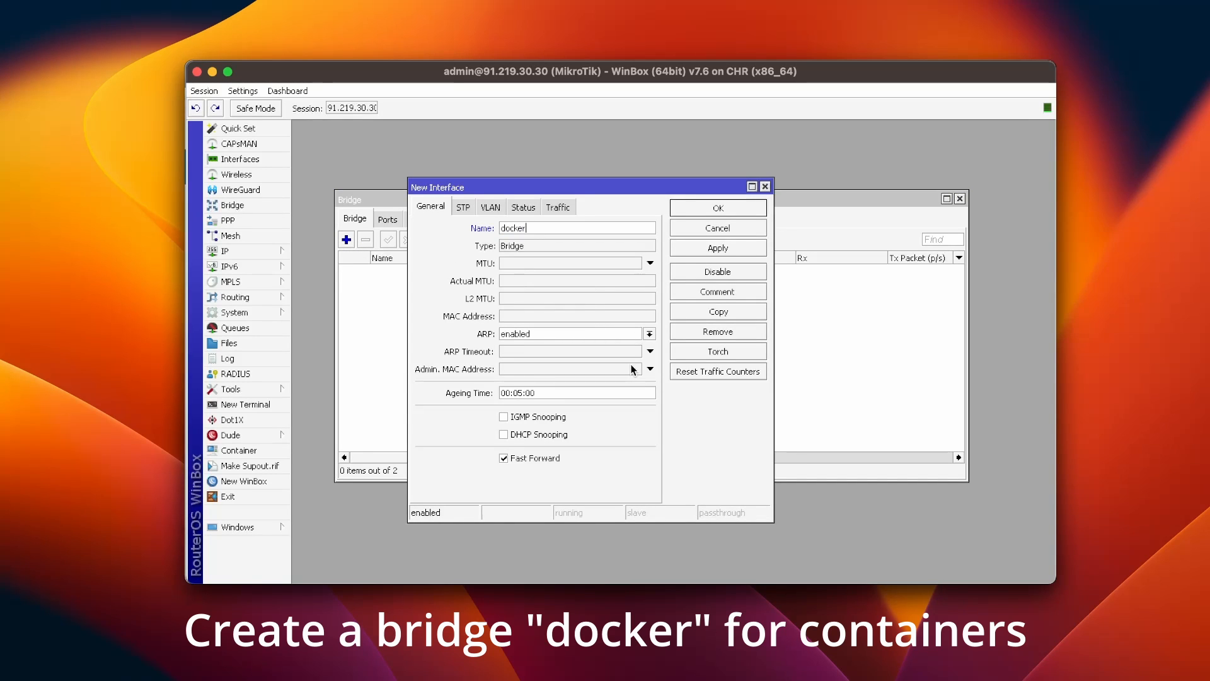
{"action": "left_click", "coordinate": [734, 246]}
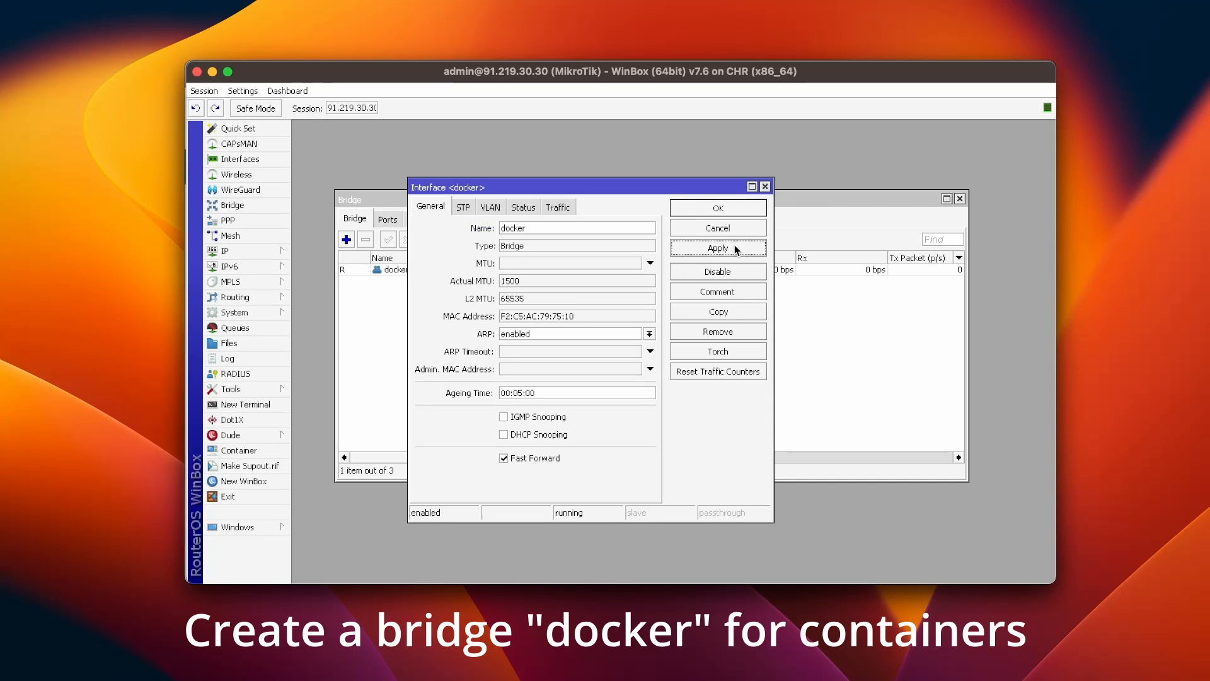
{"action": "left_click", "coordinate": [738, 209]}
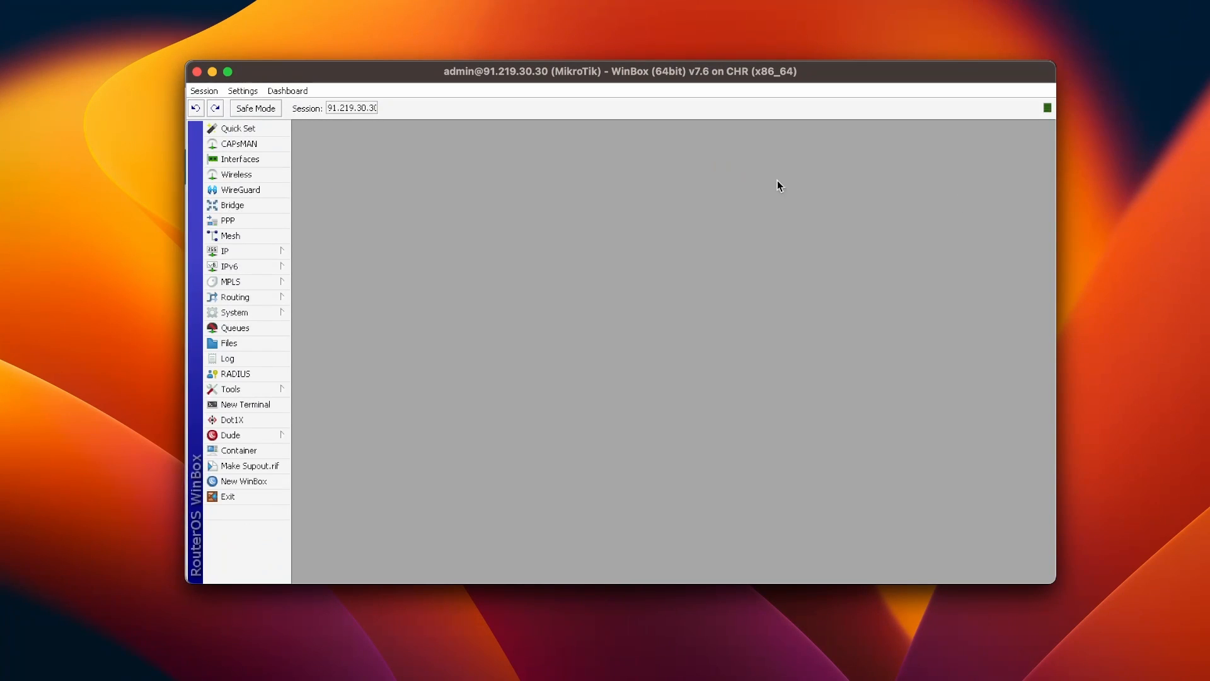
Step: Add IP address 172.17.0.1/24 on the docker bridge interface
{"action": "left_click", "coordinate": [268, 251]}
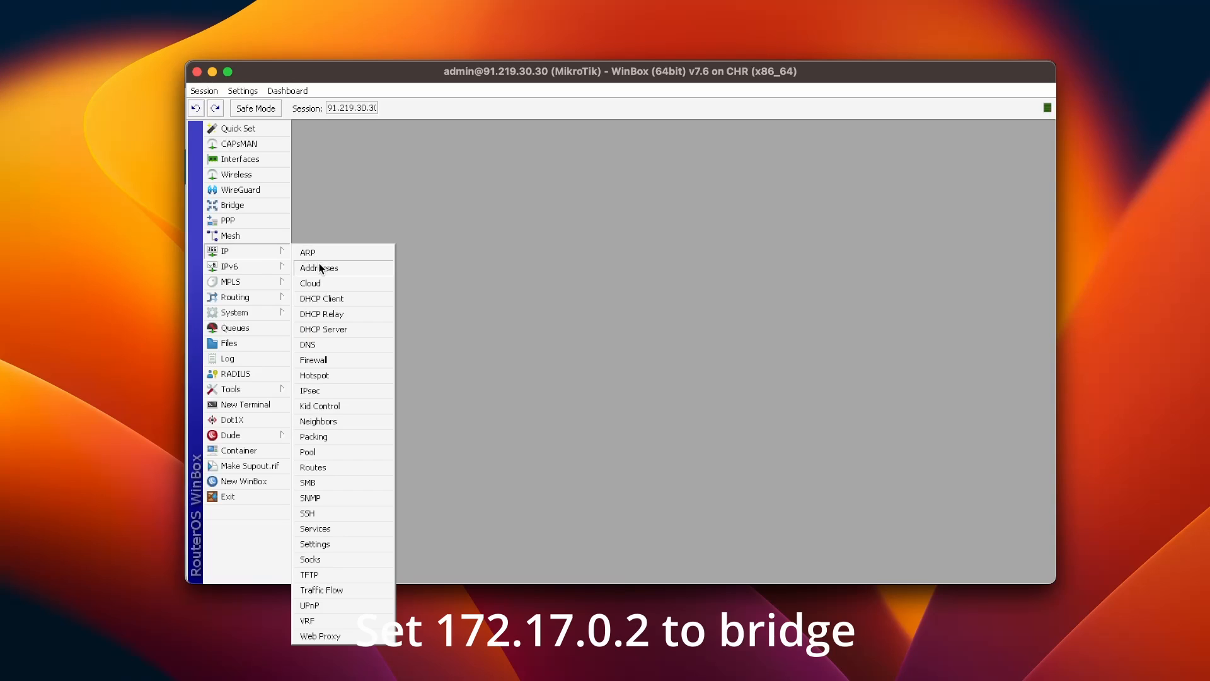
{"action": "left_click", "coordinate": [320, 267]}
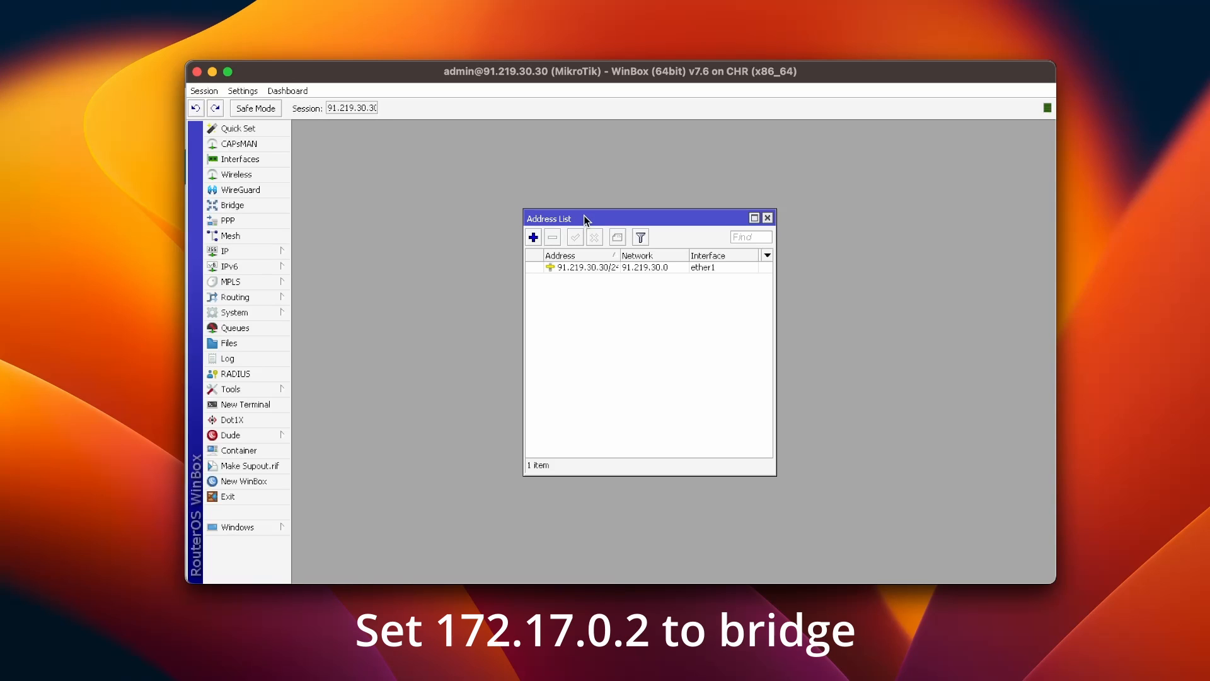
{"action": "left_click", "coordinate": [533, 238]}
{"action": "type", "text": "172.17.0.1/24"}
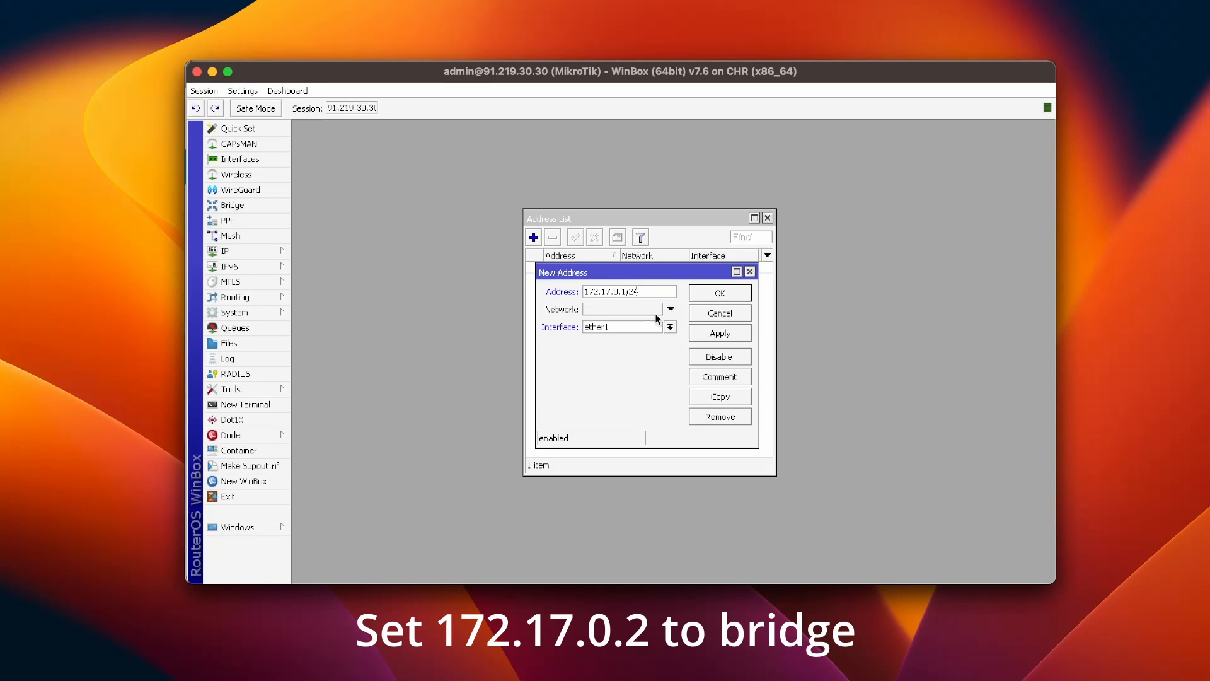
{"action": "left_click", "coordinate": [671, 327]}
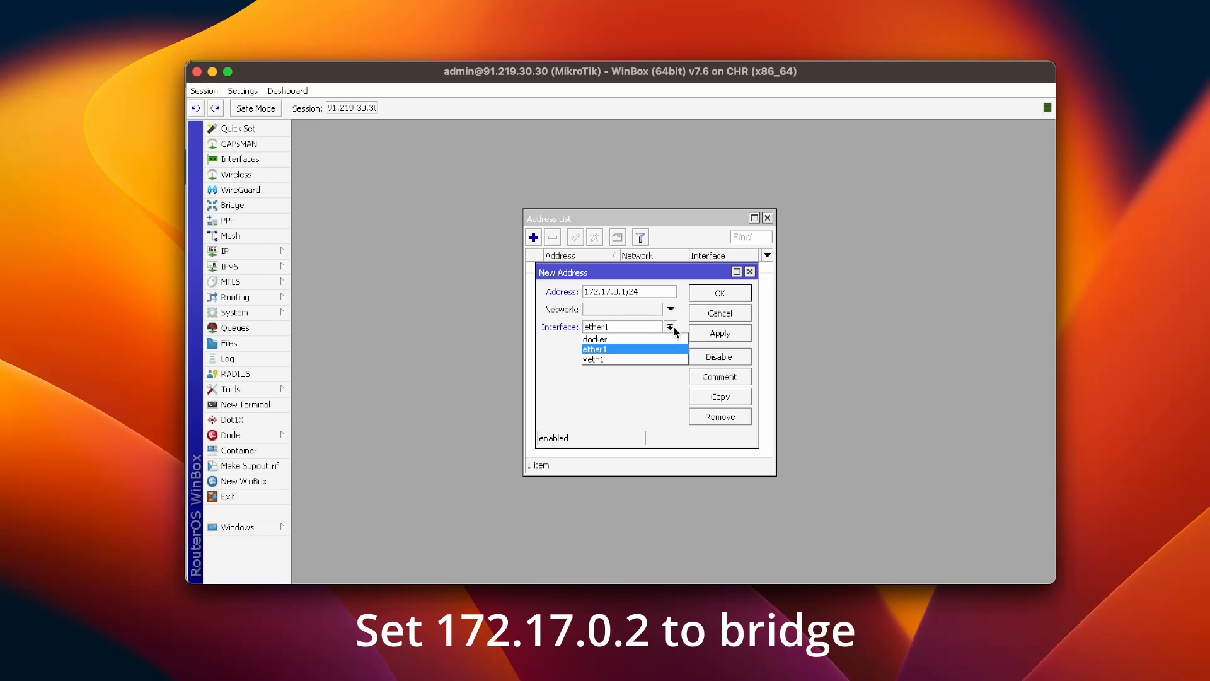
{"action": "left_click", "coordinate": [657, 338]}
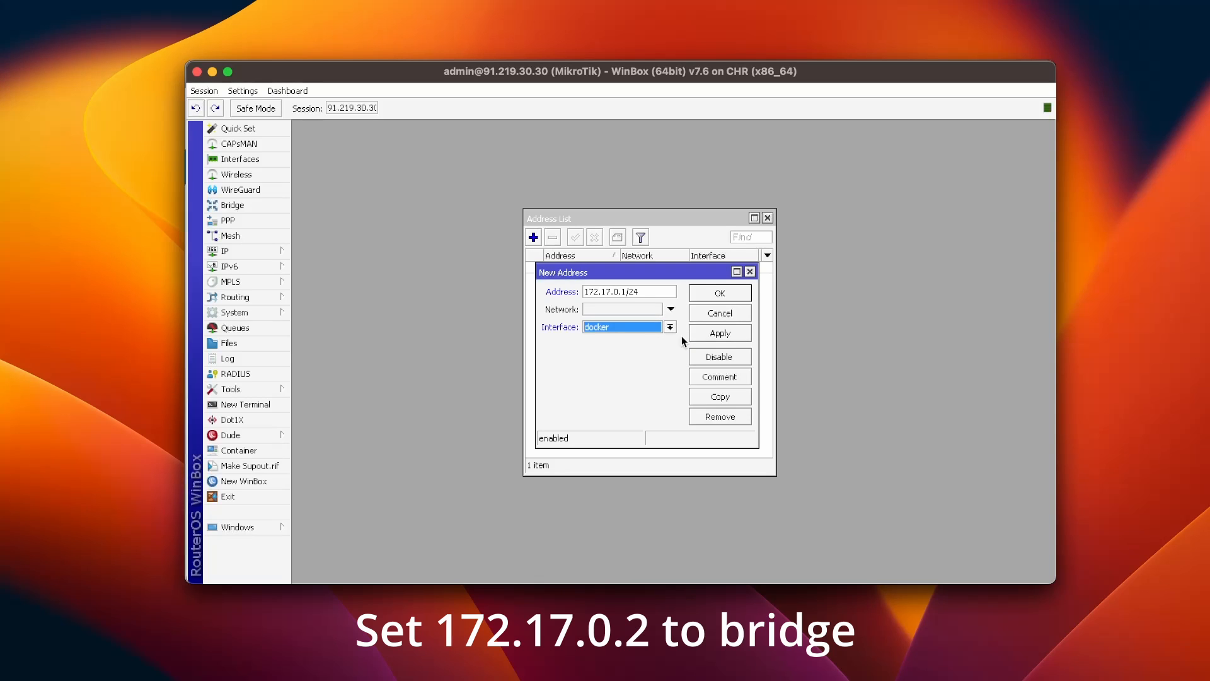
{"action": "left_click", "coordinate": [716, 335]}
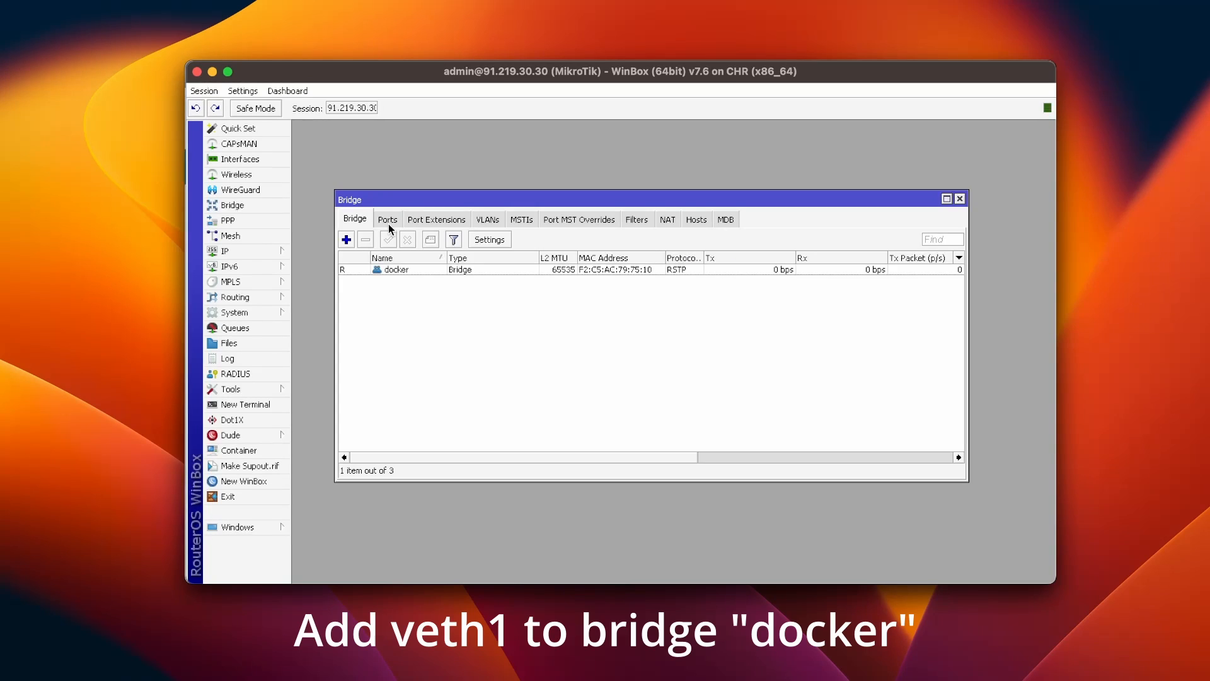
Step: Attach veth1 as a port of the docker bridge and close the Bridge window
{"action": "left_click", "coordinate": [388, 220]}
{"action": "left_click", "coordinate": [348, 247]}
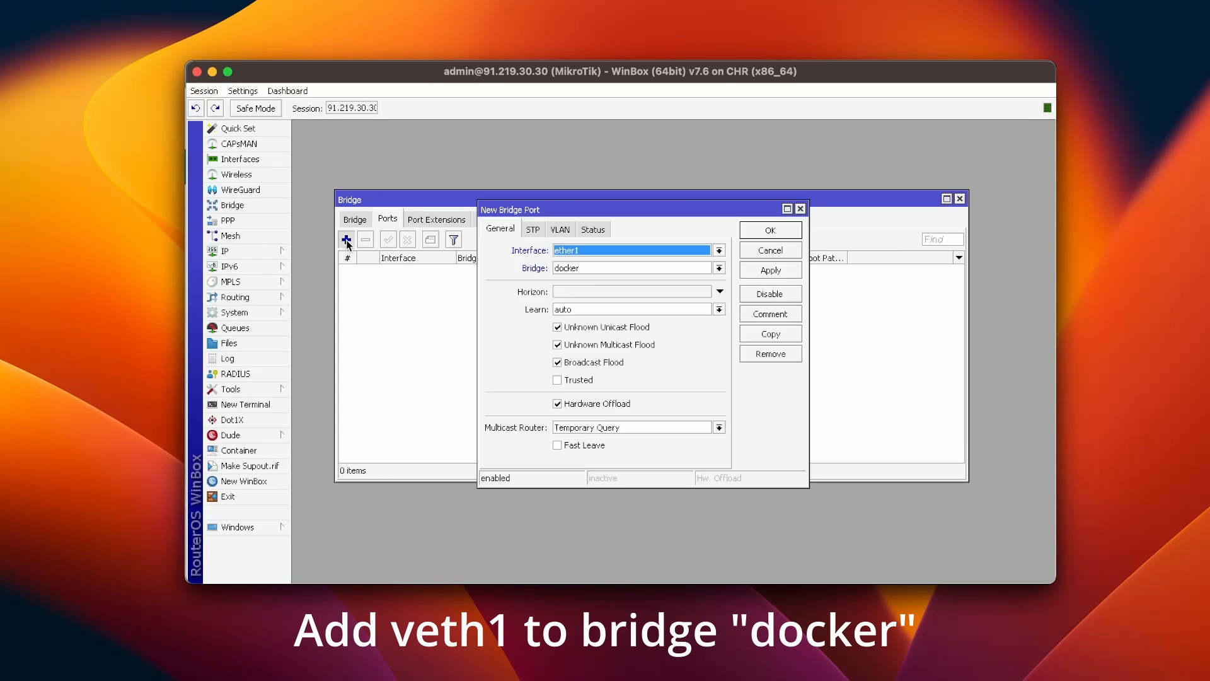
{"action": "left_click", "coordinate": [618, 249]}
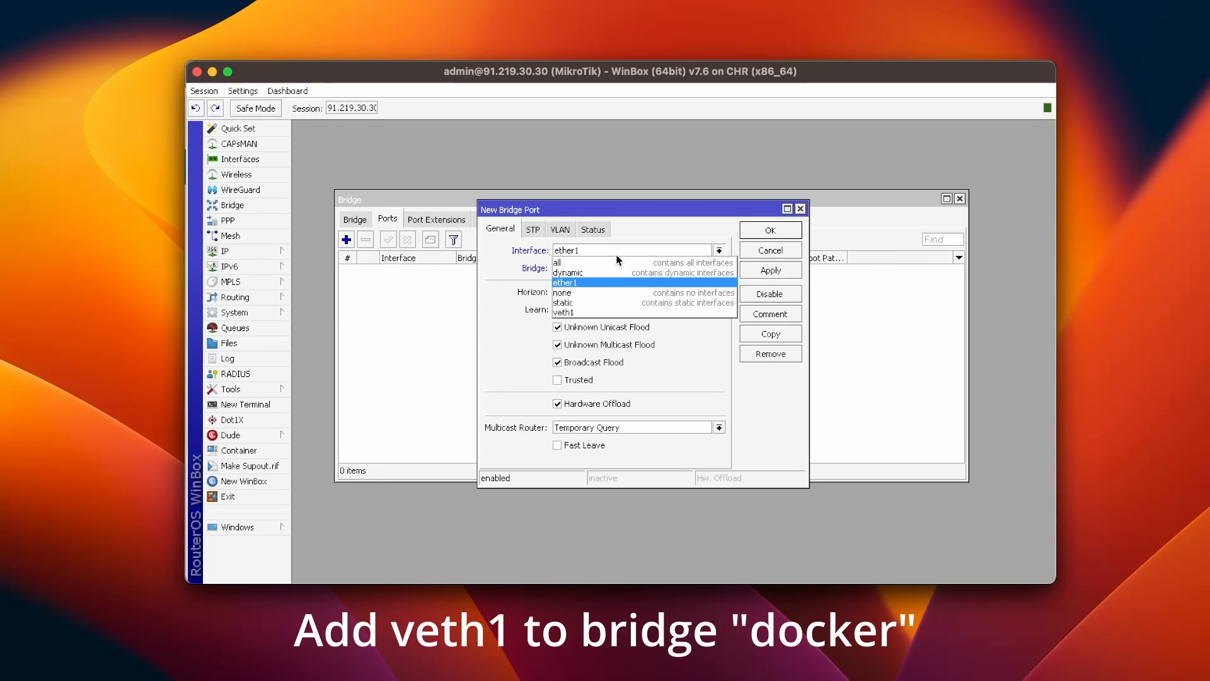
{"action": "left_click", "coordinate": [583, 313]}
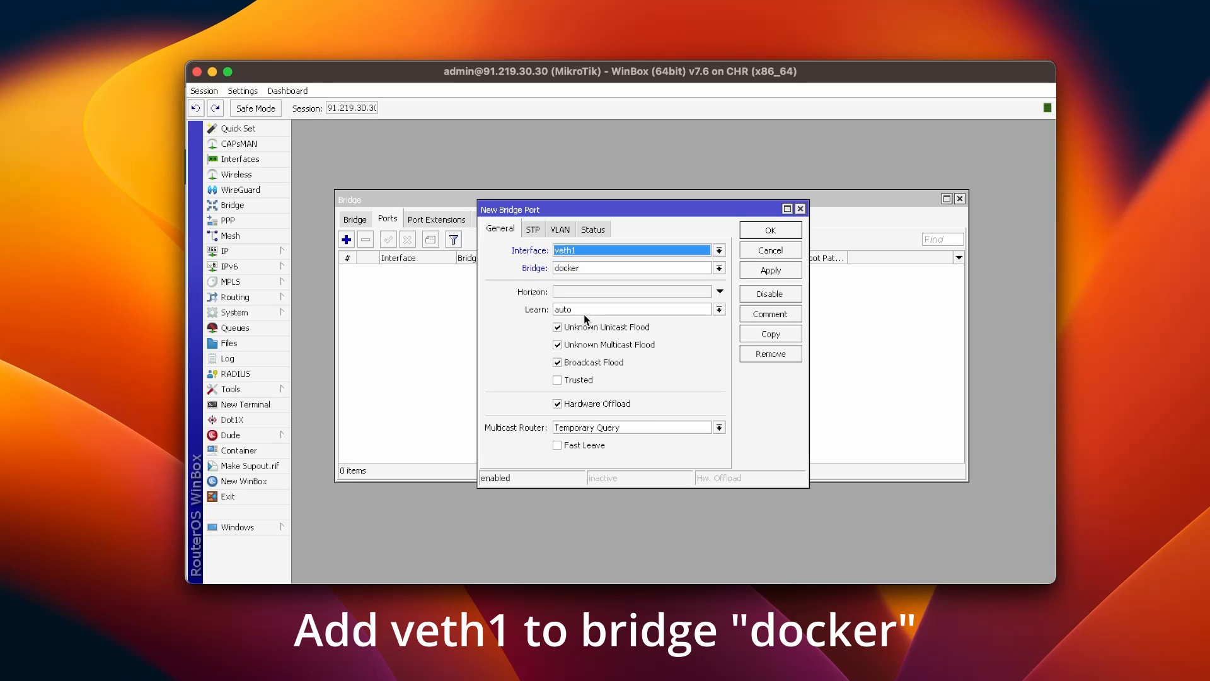
{"action": "left_click", "coordinate": [772, 270]}
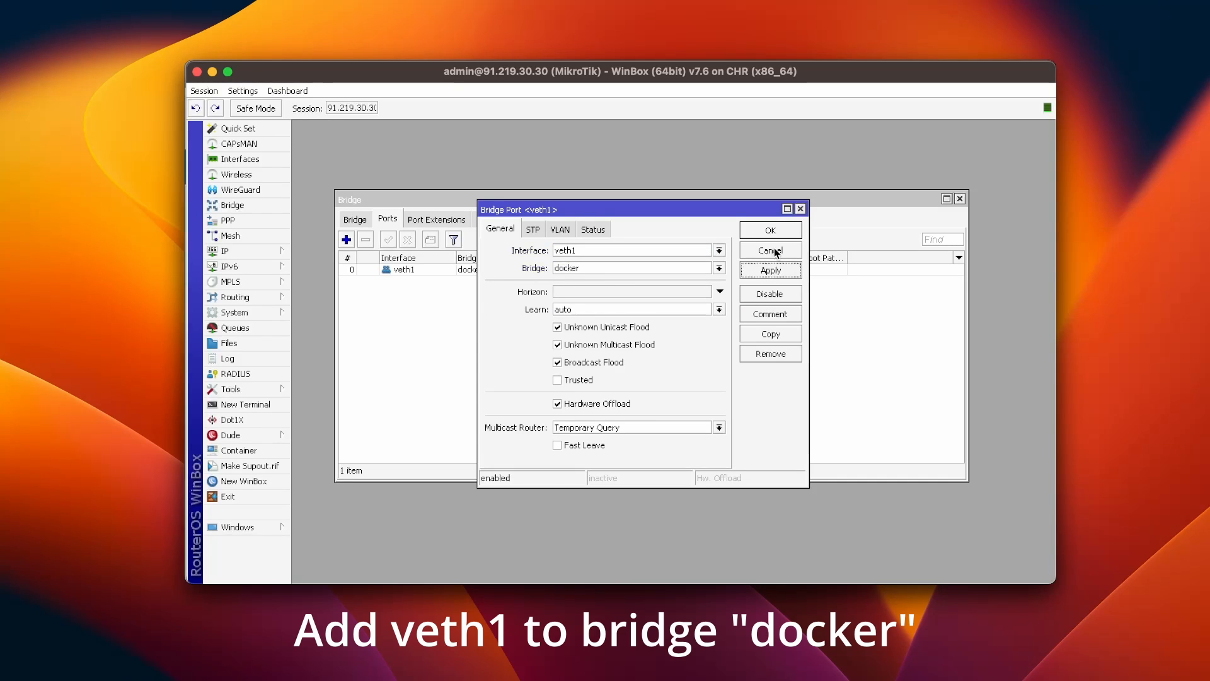
{"action": "left_click", "coordinate": [775, 229]}
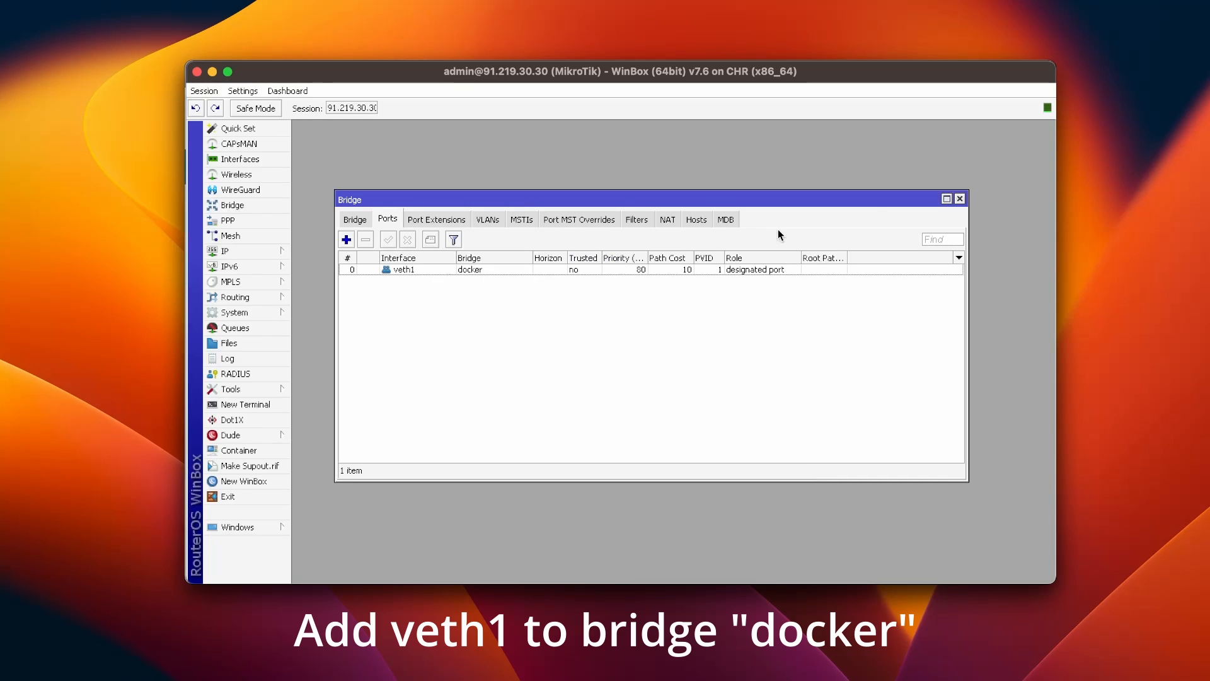
{"action": "left_click", "coordinate": [959, 199]}
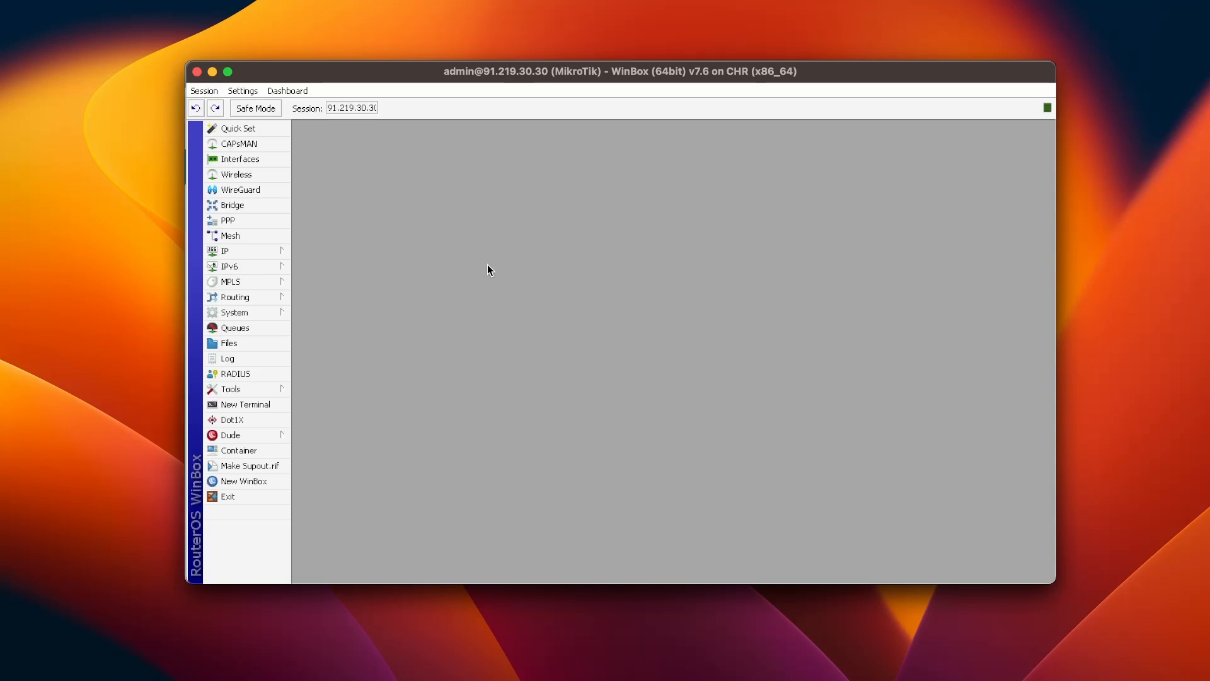
{"action": "left_click", "coordinate": [238, 250]}
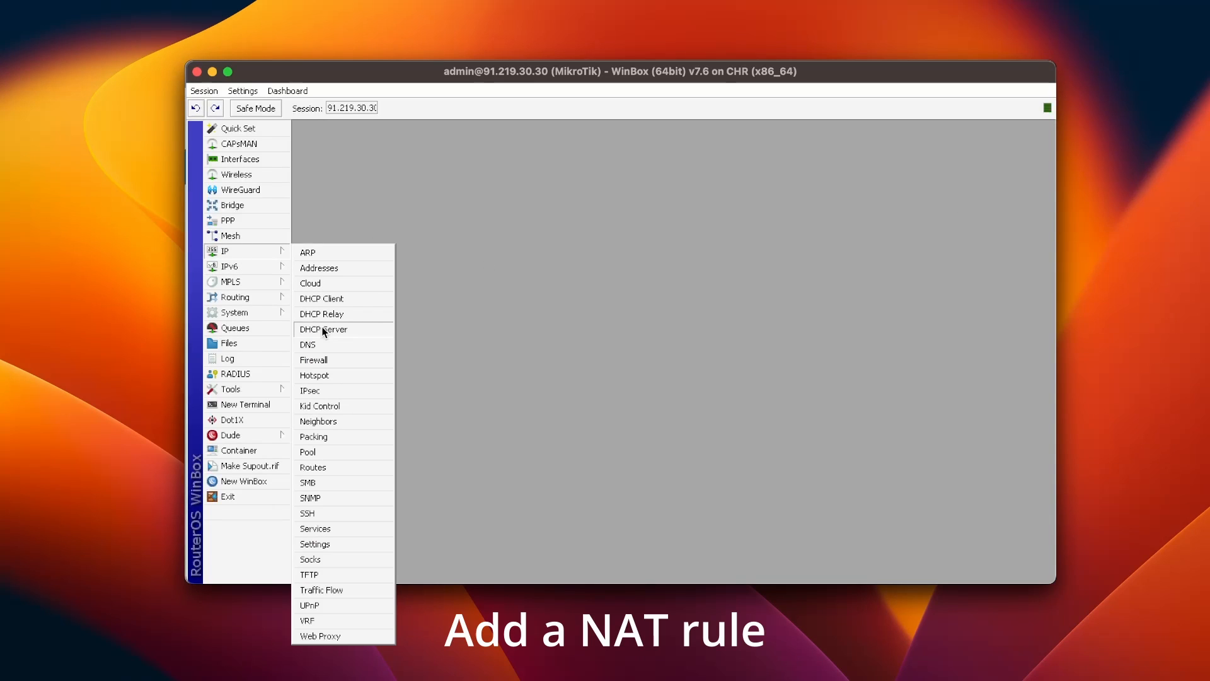
Step: Add a srcnat NAT rule with source 172.17.0.0/24 and action masquerade
{"action": "left_click", "coordinate": [324, 359]}
{"action": "left_click", "coordinate": [327, 249]}
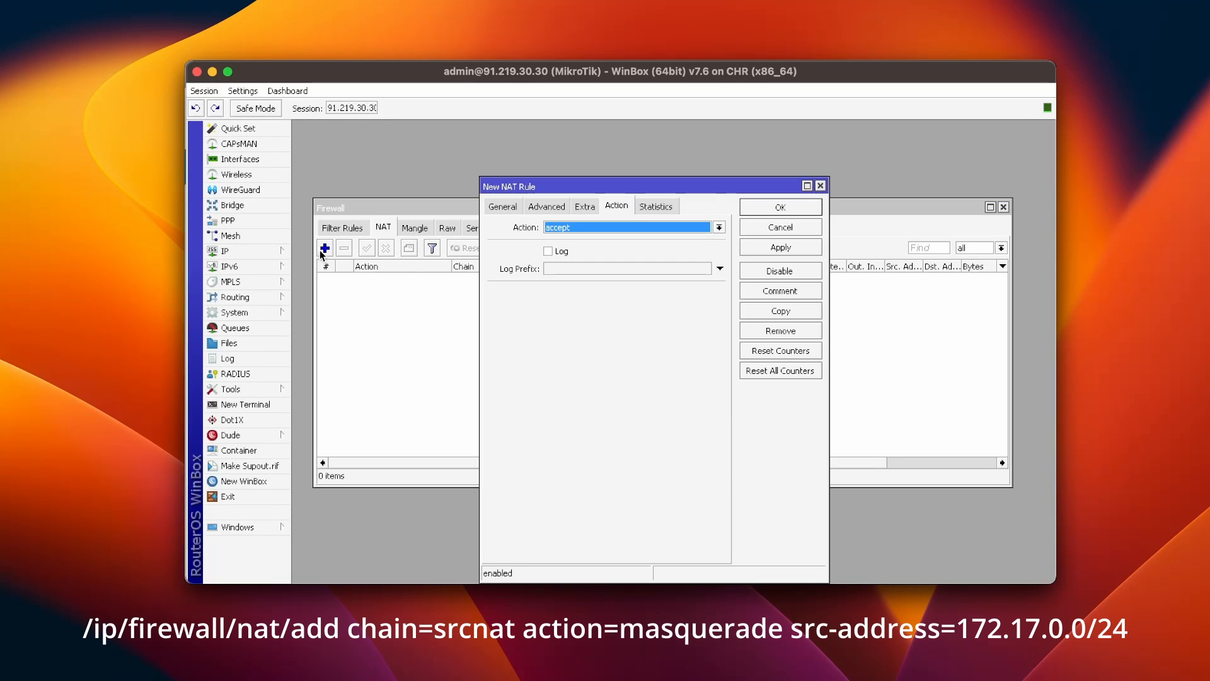
{"action": "left_click", "coordinate": [502, 207]}
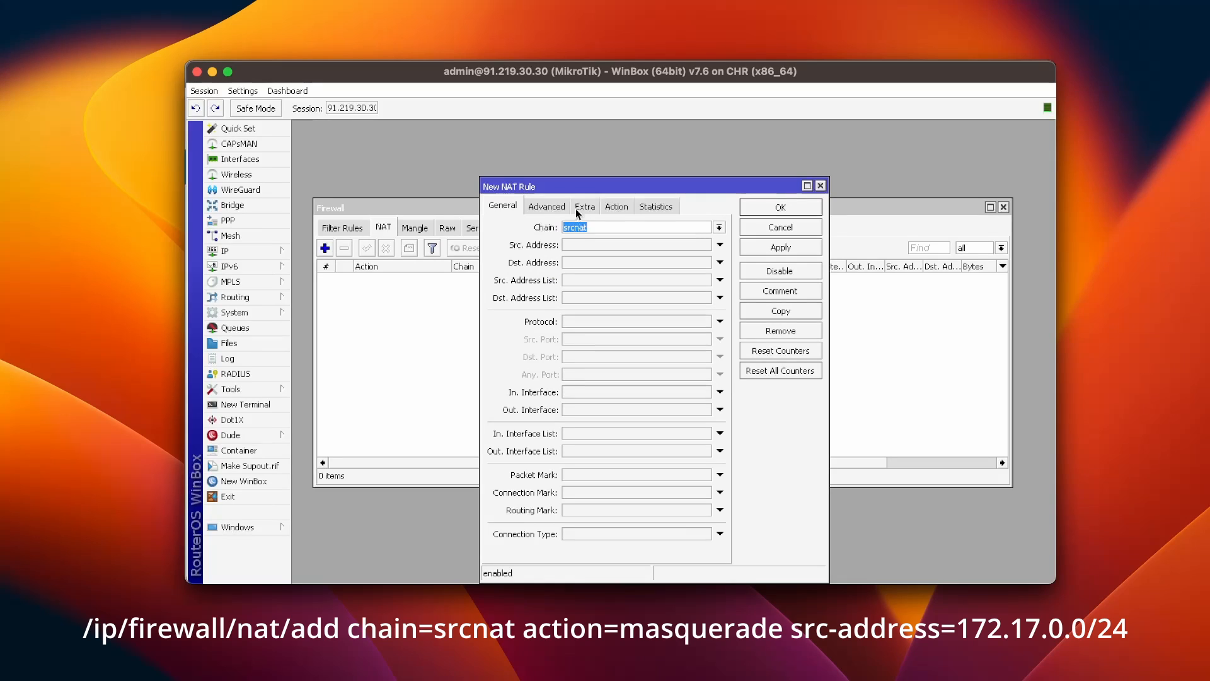
{"action": "left_click", "coordinate": [583, 244]}
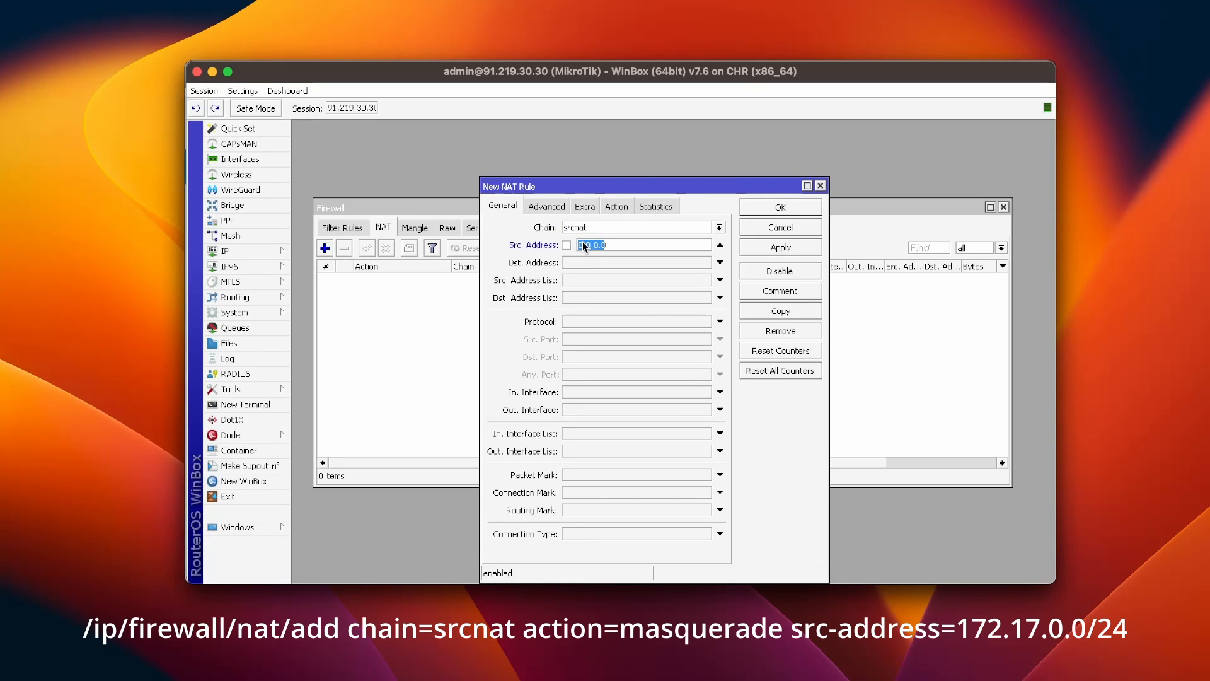
{"action": "type", "text": "172.17.0.0/24"}
{"action": "left_click", "coordinate": [554, 203]}
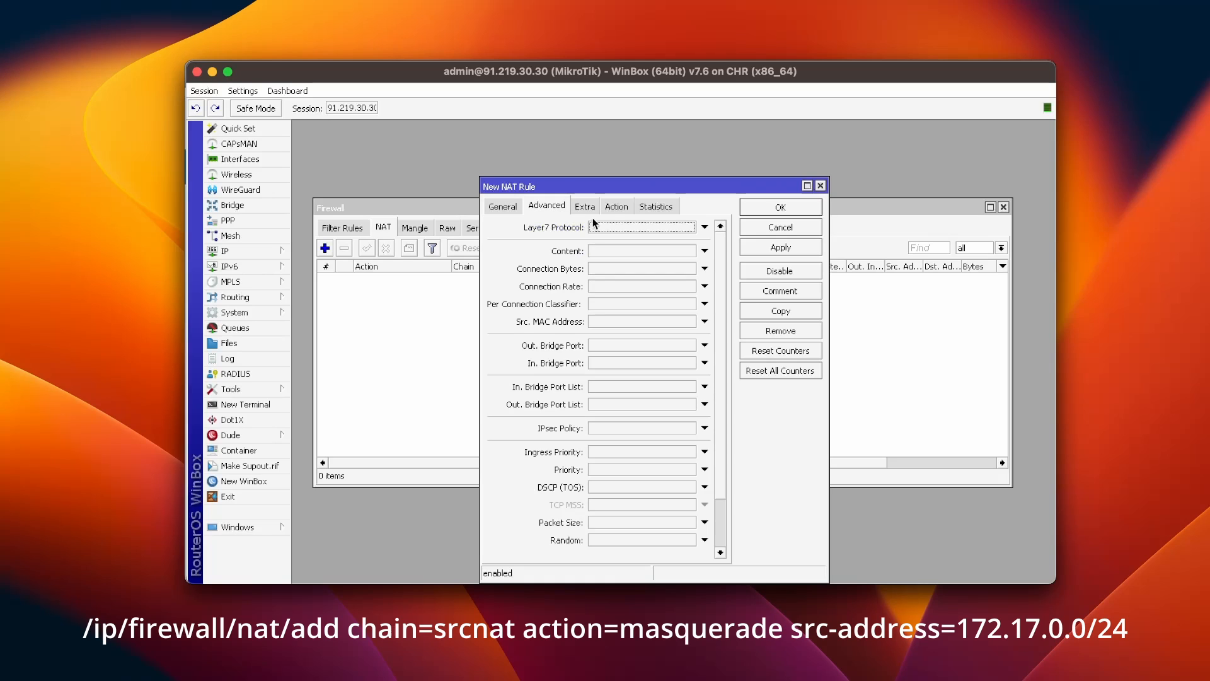
{"action": "left_click", "coordinate": [612, 209]}
{"action": "left_click", "coordinate": [608, 227]}
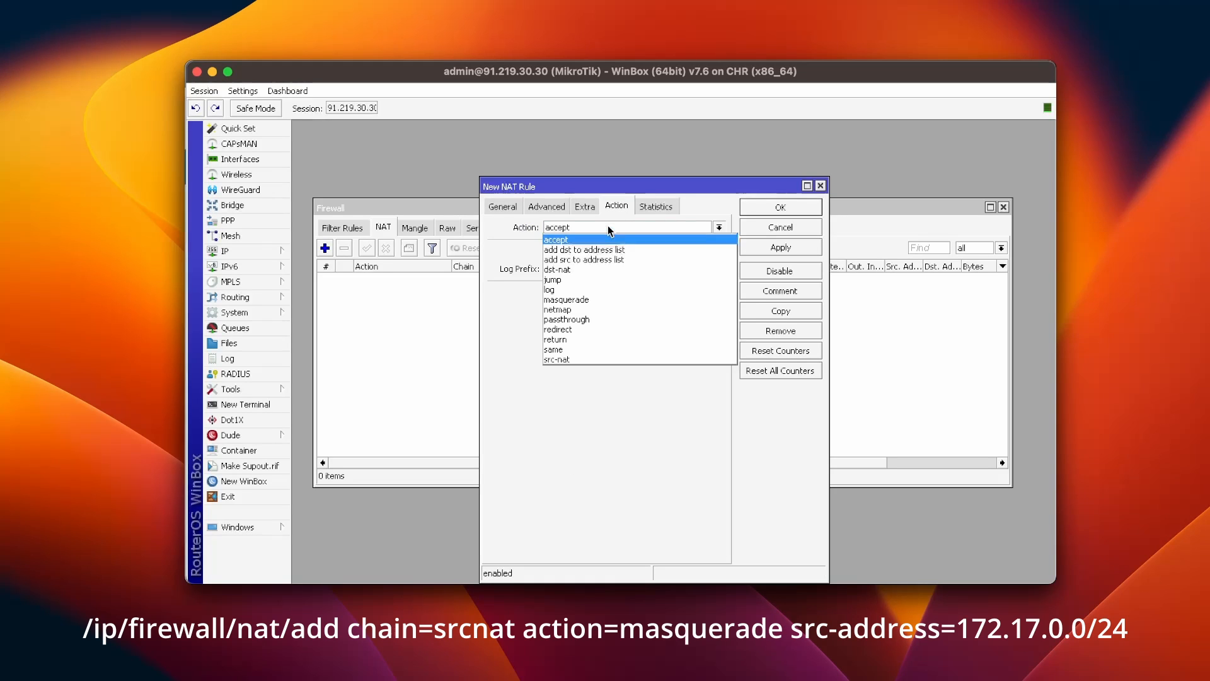
{"action": "left_click", "coordinate": [595, 300]}
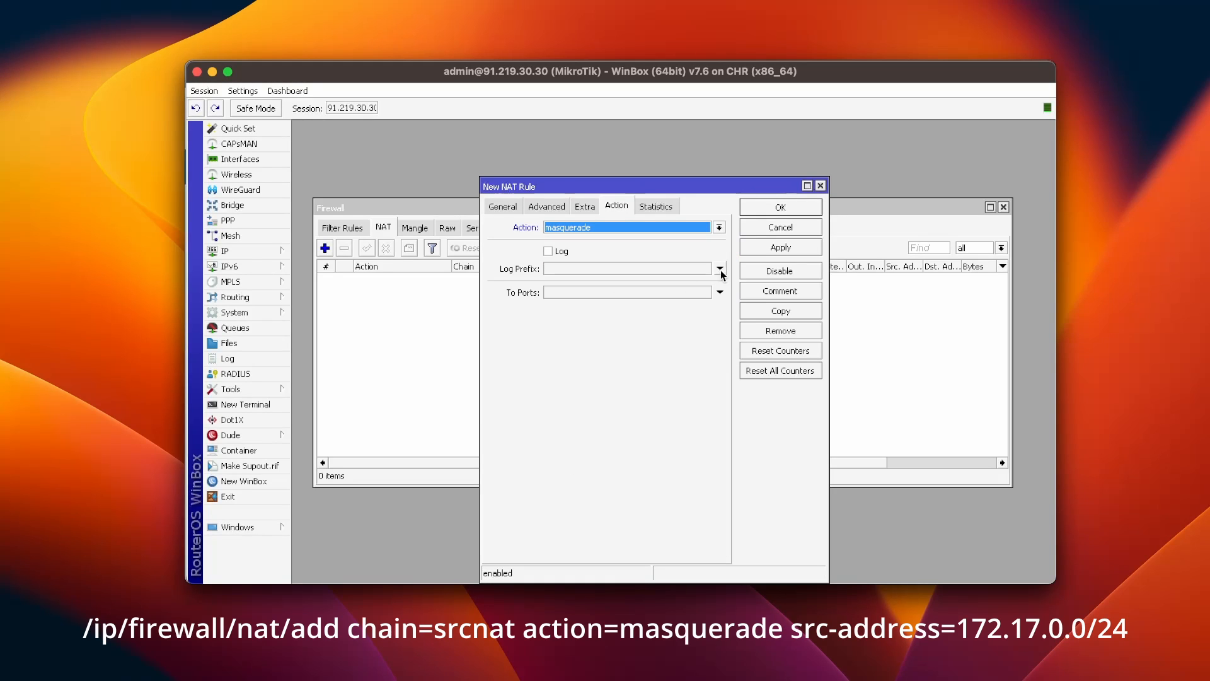
{"action": "left_click", "coordinate": [755, 250]}
{"action": "left_click", "coordinate": [785, 204]}
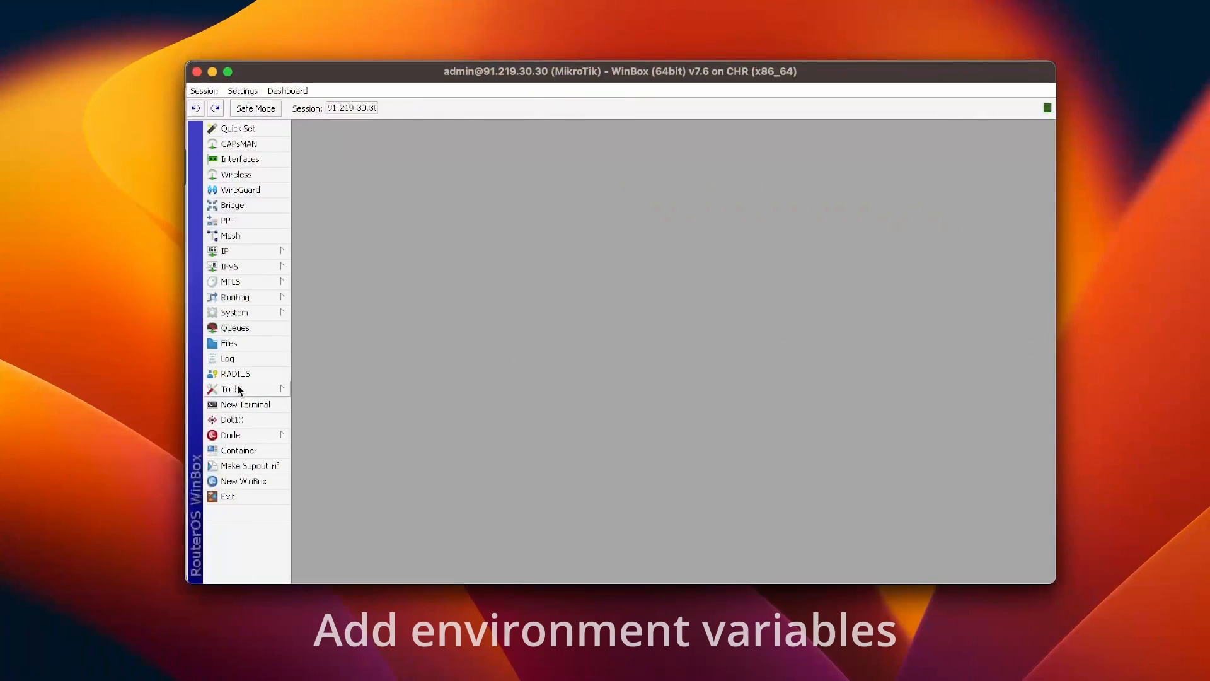
Step: Add a pihole_env environment variable TZ set to Europe/Prague
{"action": "left_click", "coordinate": [236, 450]}
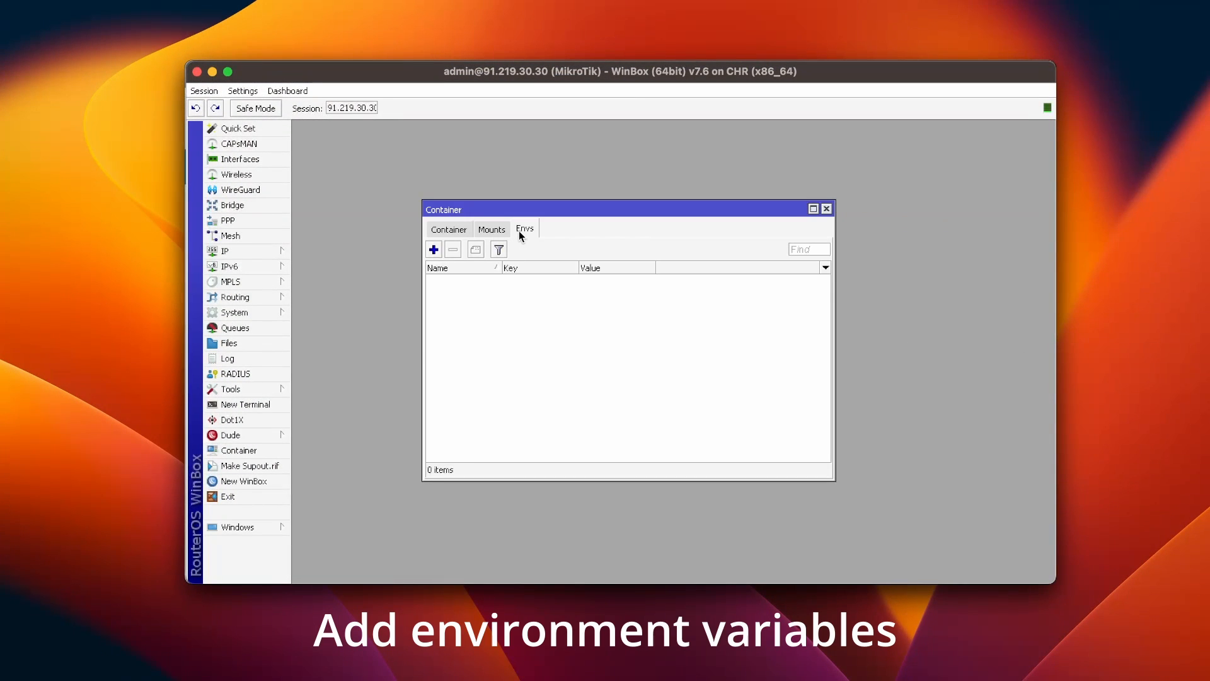
{"action": "left_click", "coordinate": [432, 250]}
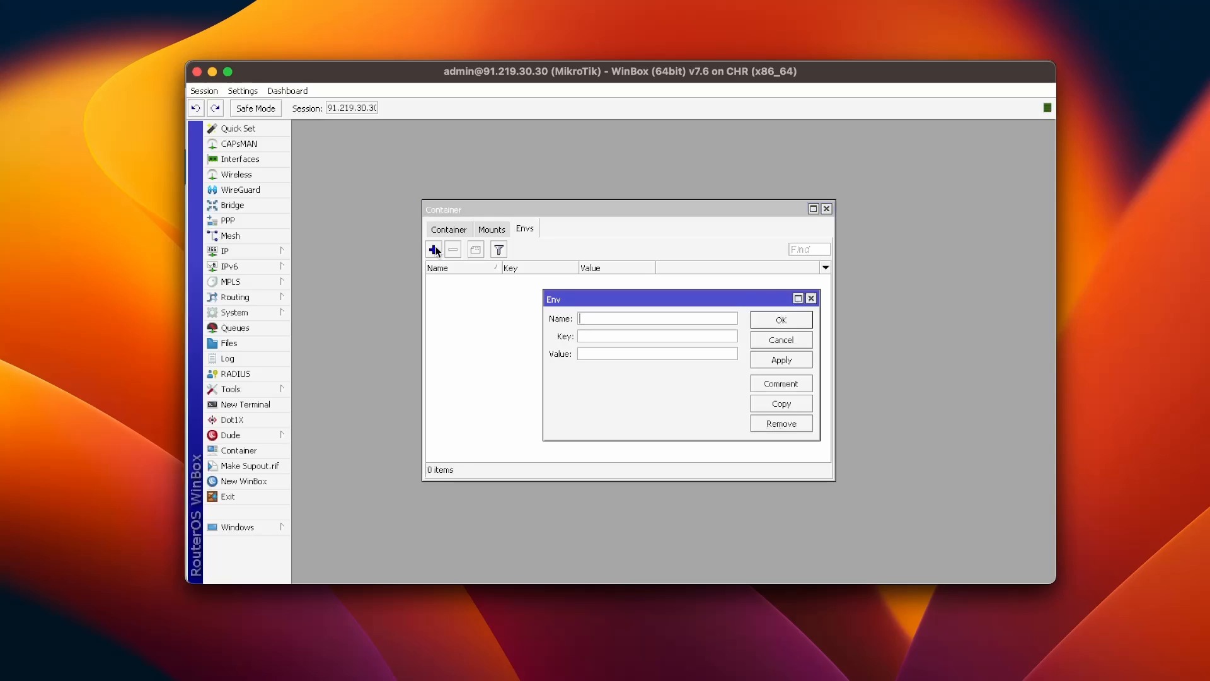
{"action": "left_click", "coordinate": [586, 317]}
{"action": "type", "text": "pihol"}
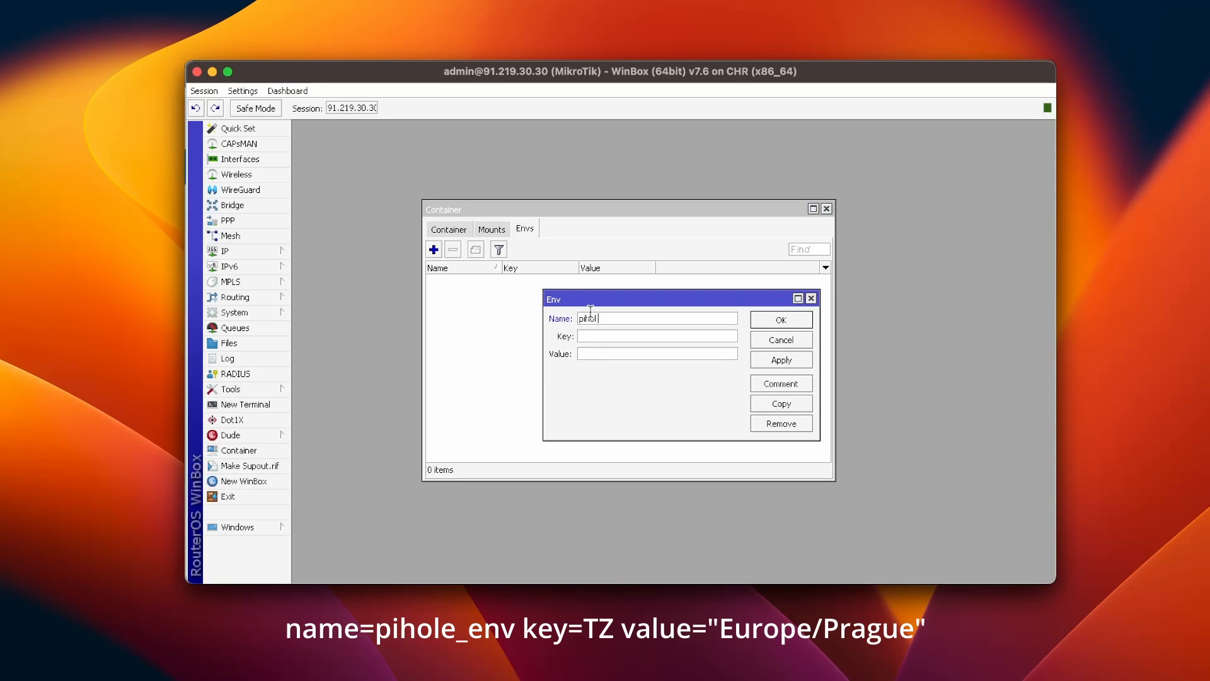
{"action": "type", "text": "e_e"}
{"action": "type", "text": "TZ"}
{"action": "type", "text": "Europe"}
{"action": "type", "text": "/Prague"}
{"action": "left_click", "coordinate": [780, 358]}
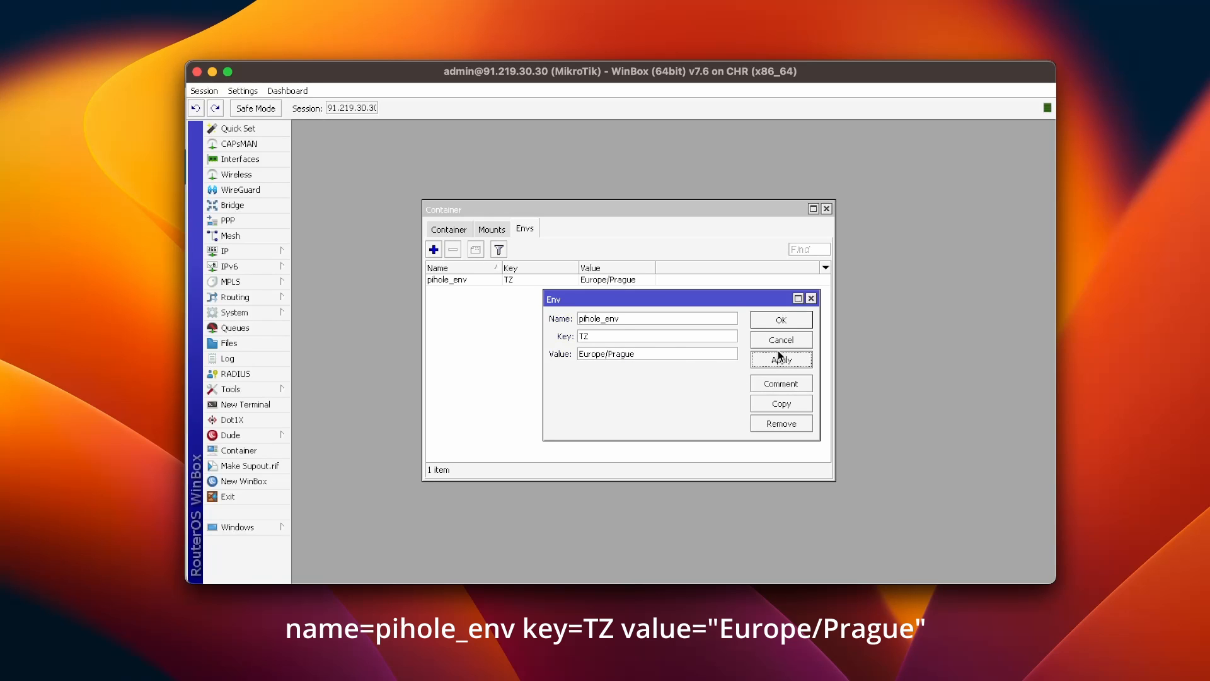
{"action": "left_click", "coordinate": [795, 322]}
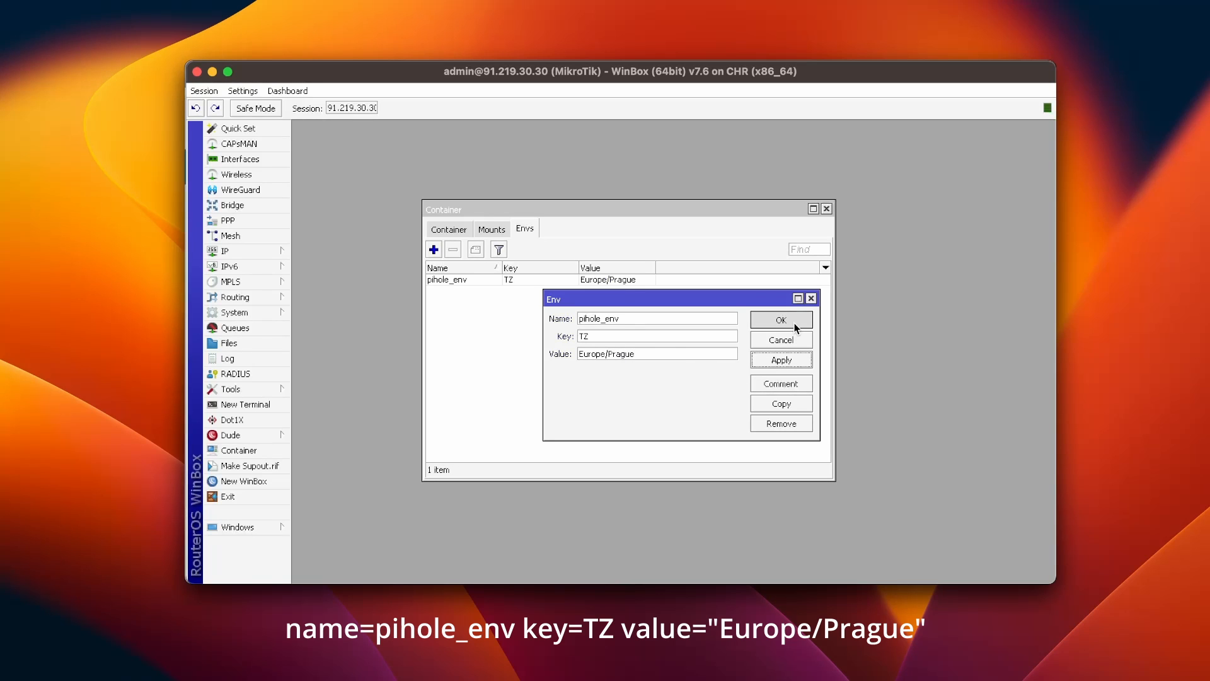
Step: Add a pihole_env variable WEBPASSWORD holding the Pi-hole admin password
{"action": "left_click", "coordinate": [438, 251]}
{"action": "type", "text": "p"}
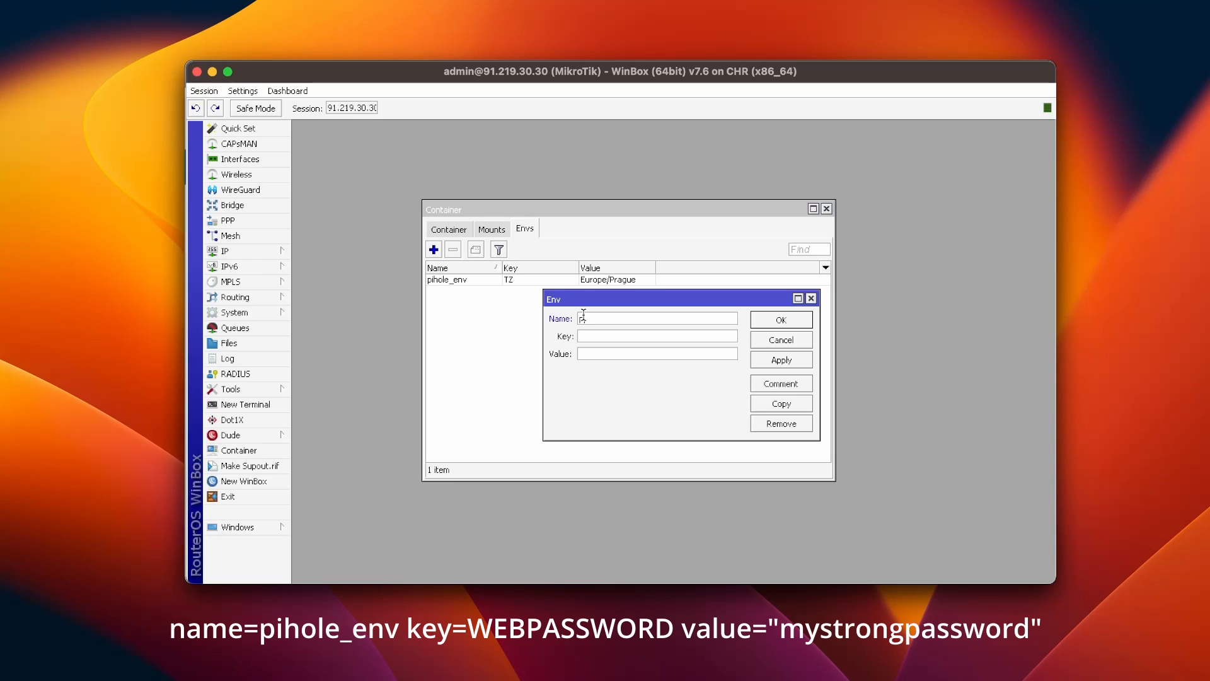
{"action": "type", "text": "ihole_e"}
{"action": "type", "text": "W"}
{"action": "type", "text": "EBPASSWORD"}
{"action": "left_click", "coordinate": [602, 353]}
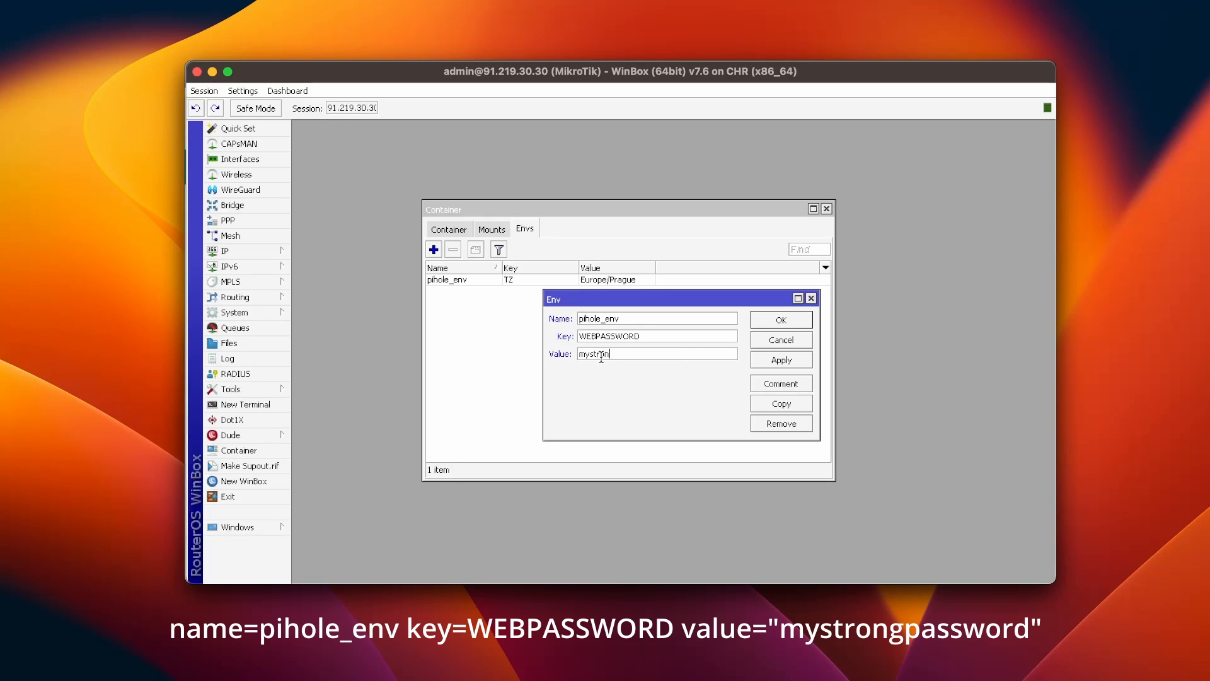
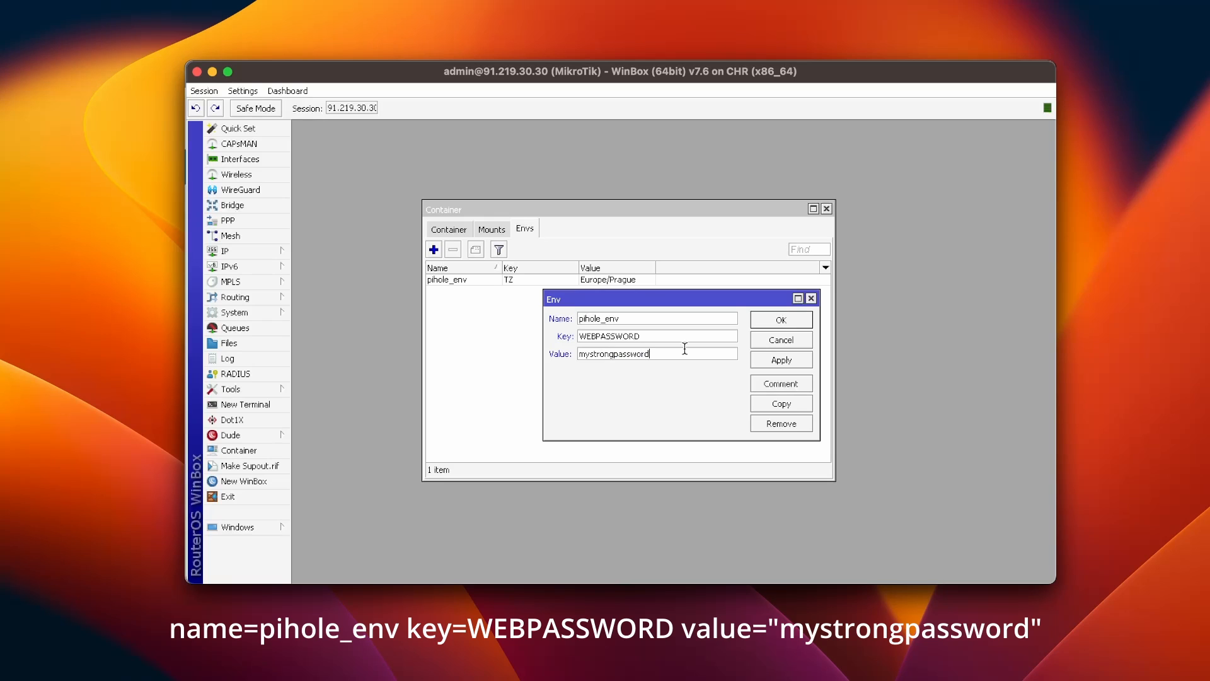
{"action": "left_click", "coordinate": [797, 358]}
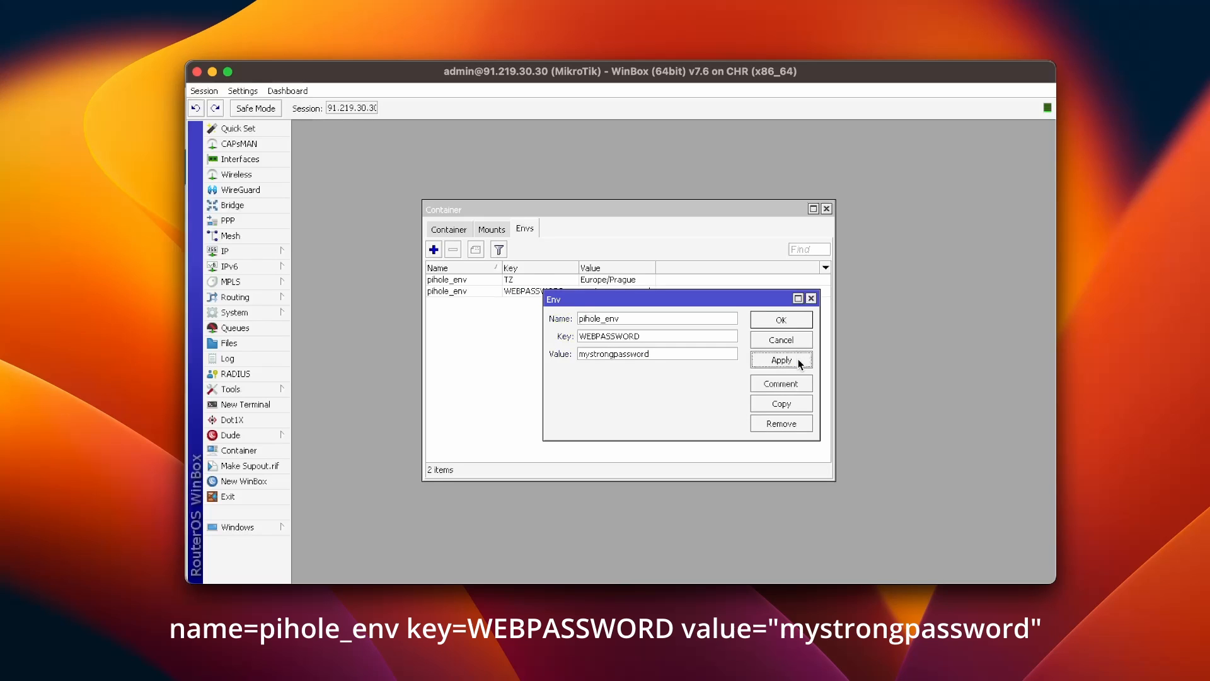
{"action": "left_click", "coordinate": [793, 319]}
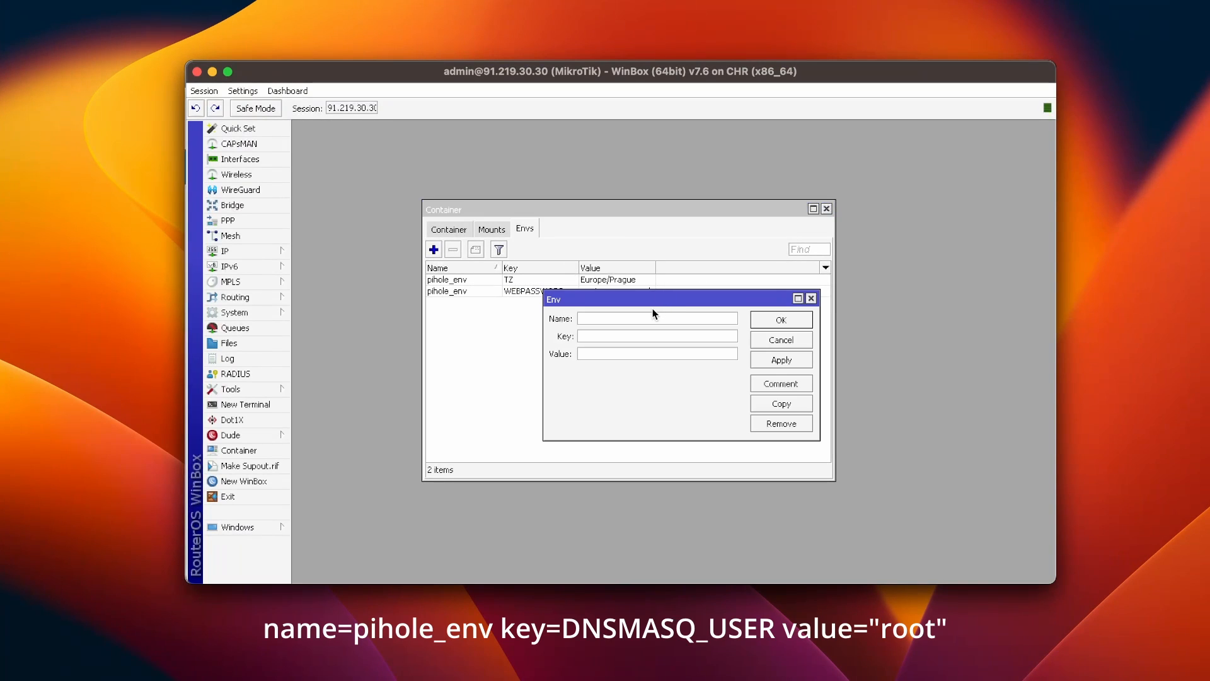
Step: Add a pihole_env variable DNSMASQ_USER set to root
{"action": "type", "text": "pihole_env"}
{"action": "key", "text": "Tab"}
{"action": "type", "text": "DNSM"}
{"action": "type", "text": "AS"}
{"action": "type", "text": "root"}
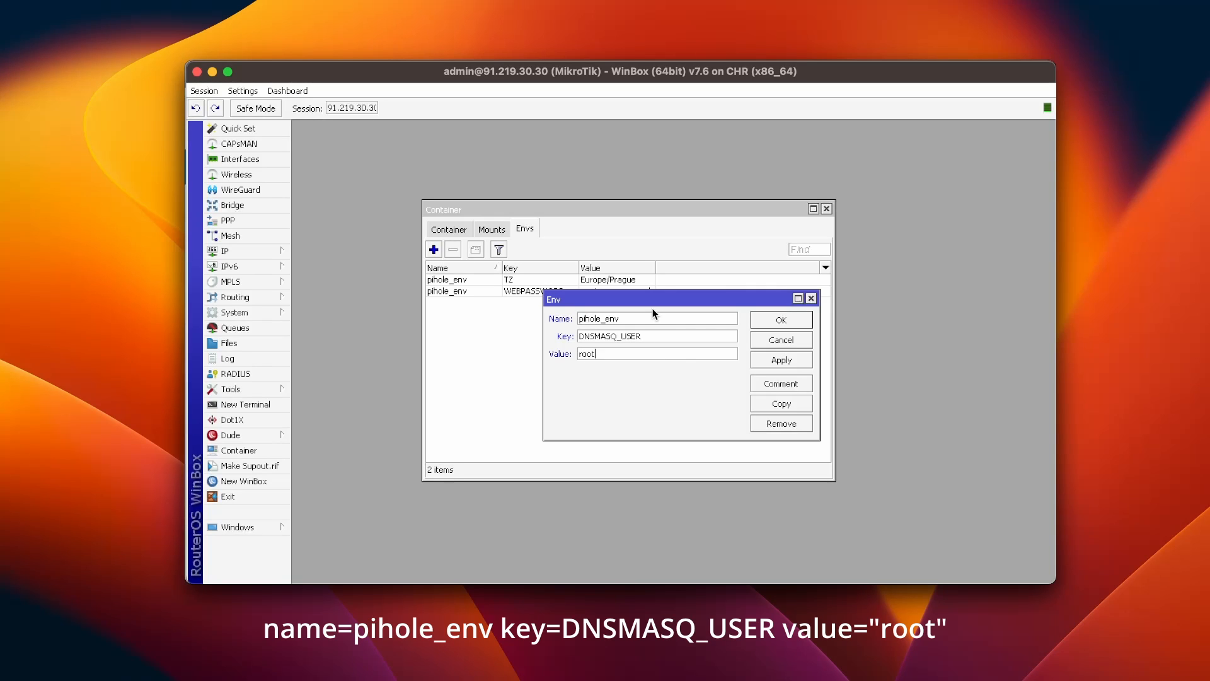
{"action": "left_click", "coordinate": [776, 358]}
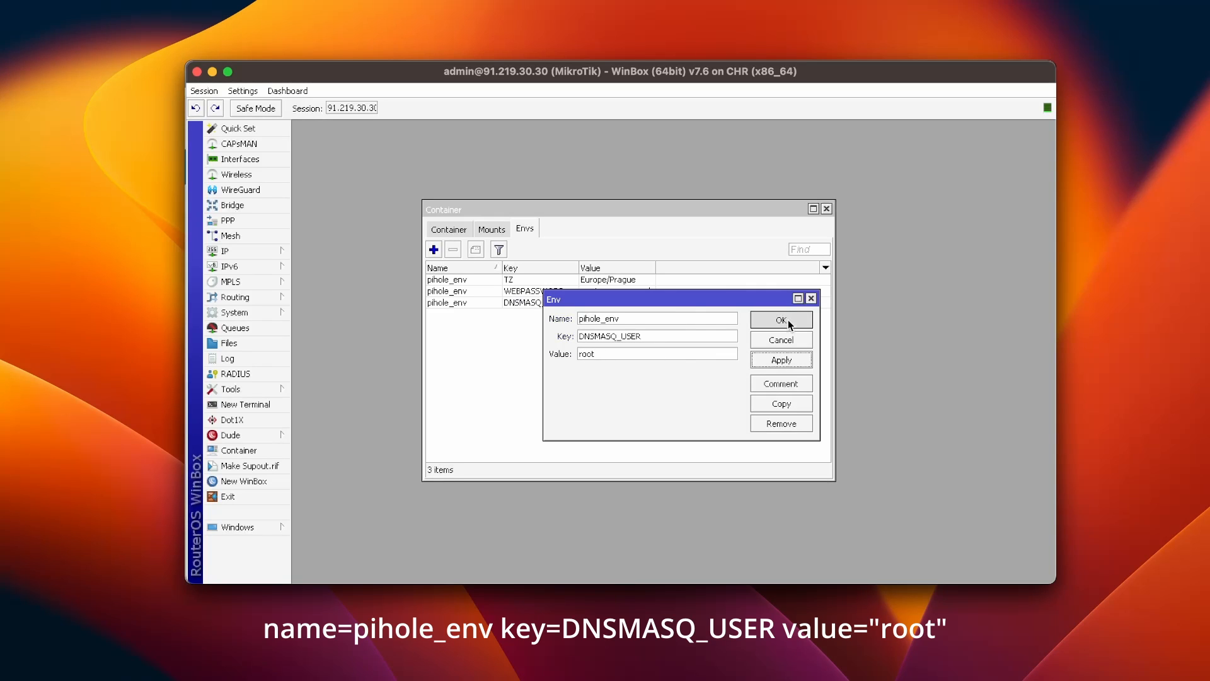
{"action": "left_click", "coordinate": [788, 319]}
Step: Add the container mount etc_pihole mapping /etc to /etc/pihole
{"action": "left_click", "coordinate": [491, 229]}
{"action": "left_click", "coordinate": [433, 249]}
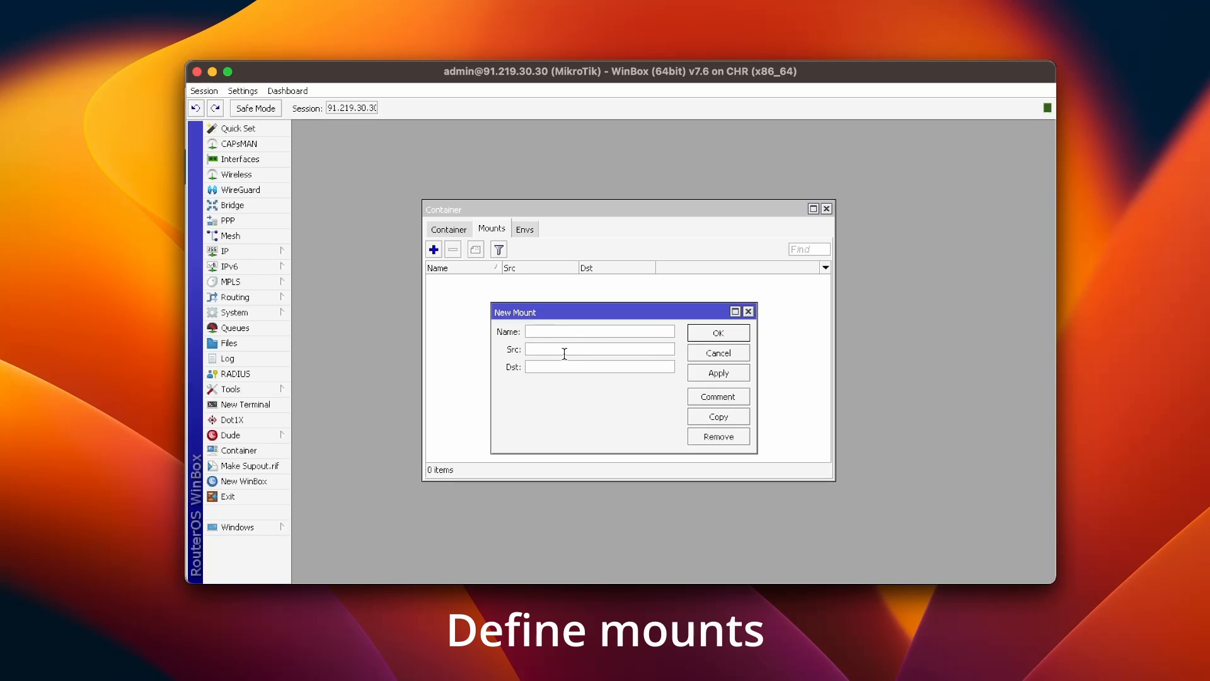
{"action": "type", "text": "etc_pihole"}
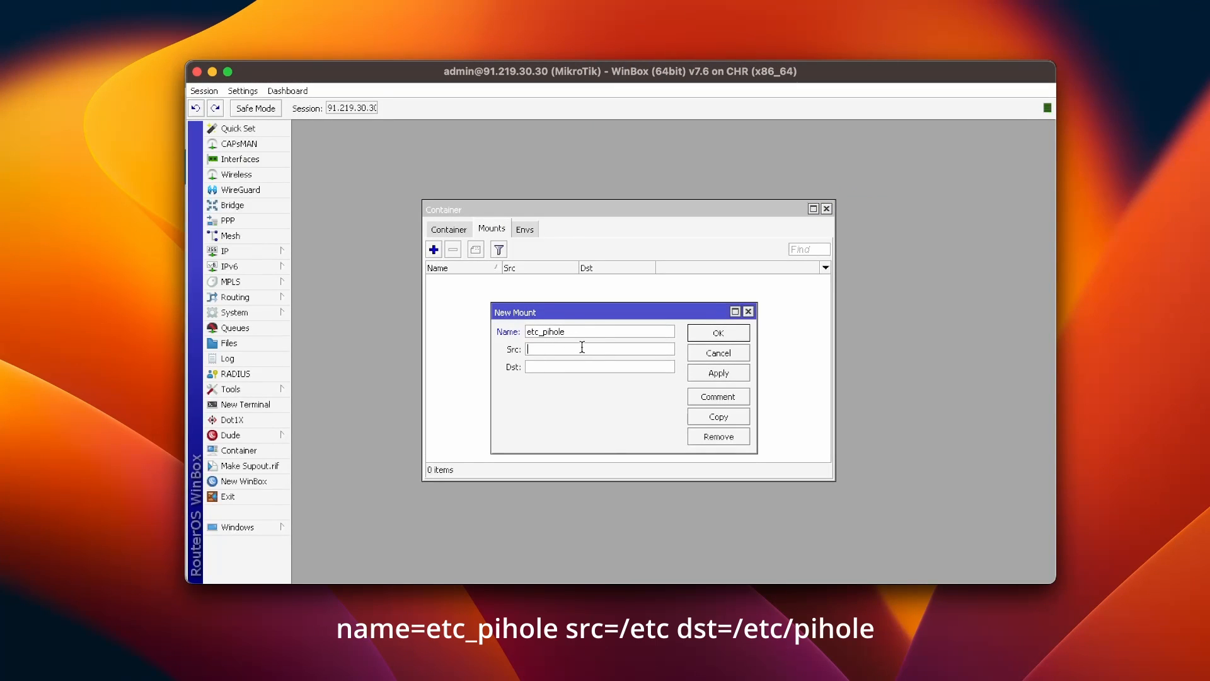
{"action": "left_click", "coordinate": [581, 347]}
{"action": "type", "text": "/etc"}
{"action": "type", "text": "/e"}
{"action": "type", "text": "tc/pihole"}
{"action": "left_click", "coordinate": [723, 377]}
{"action": "left_click", "coordinate": [720, 330]}
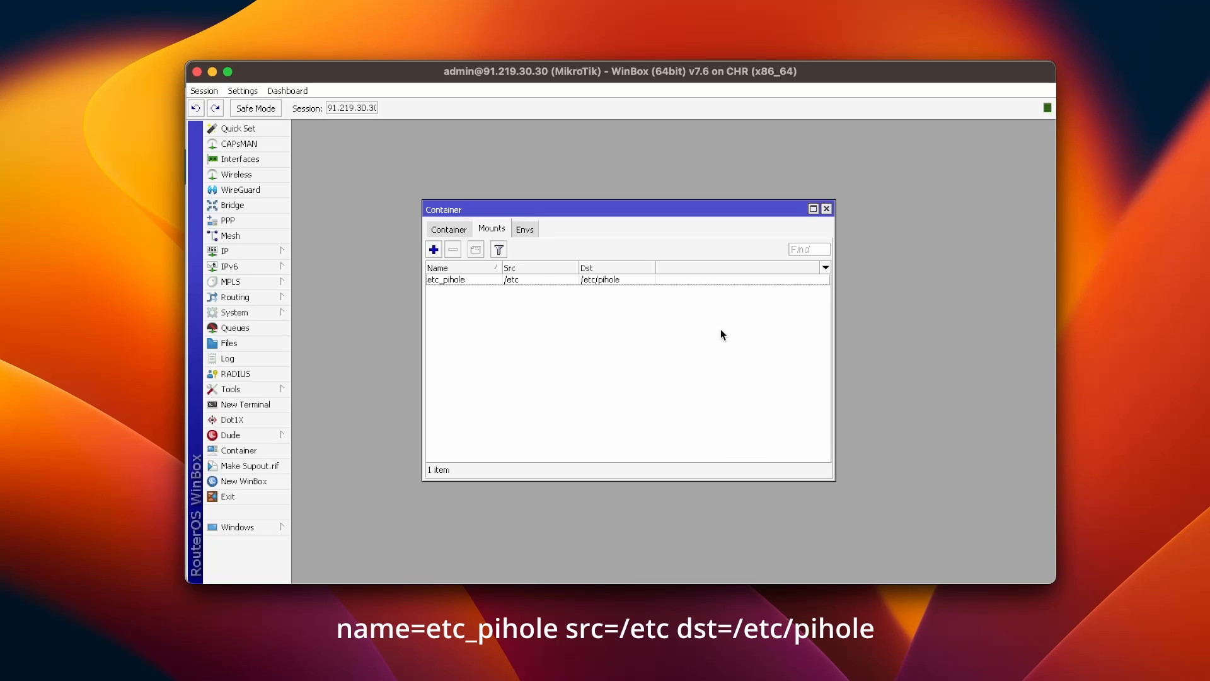
Step: Add a second mount, dnsmasq_pihole, mapping /etc-dnsmasq.d to /etc/dnsmasq.d
{"action": "left_click", "coordinate": [432, 250]}
{"action": "type", "text": "dns"}
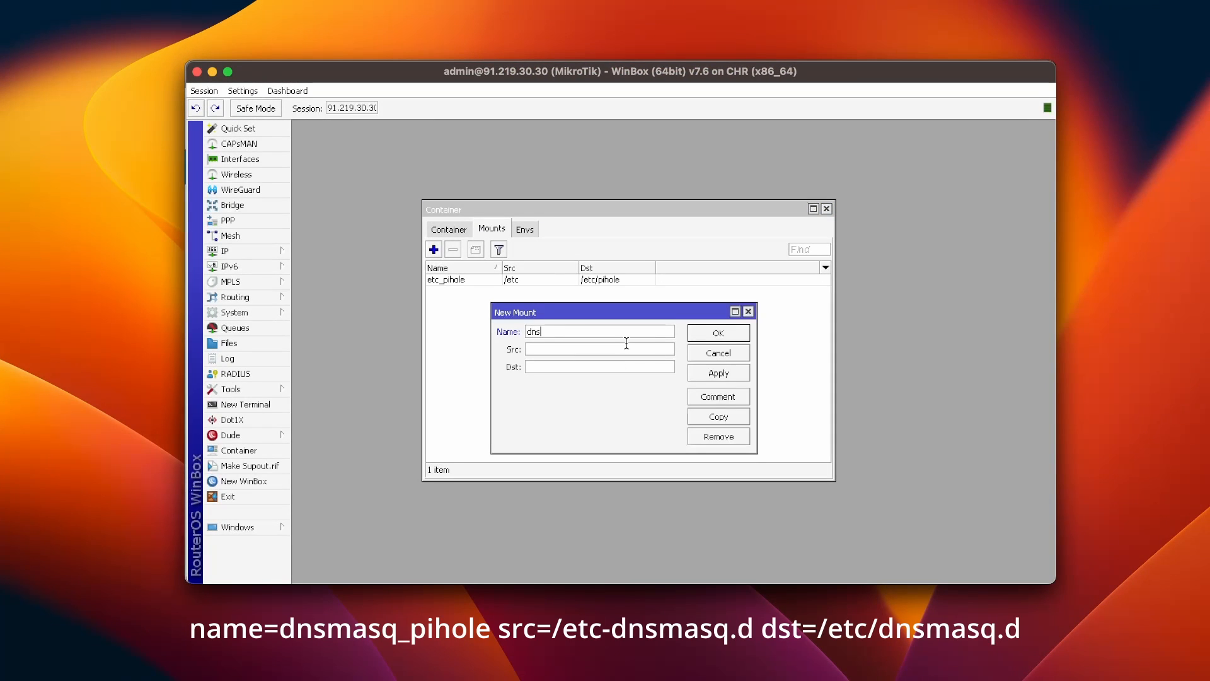
{"action": "type", "text": "masq_pihole"}
{"action": "key", "text": "Tab"}
{"action": "type", "text": "/etc-dnsmasq.d/etc/dnsmasq.d"}
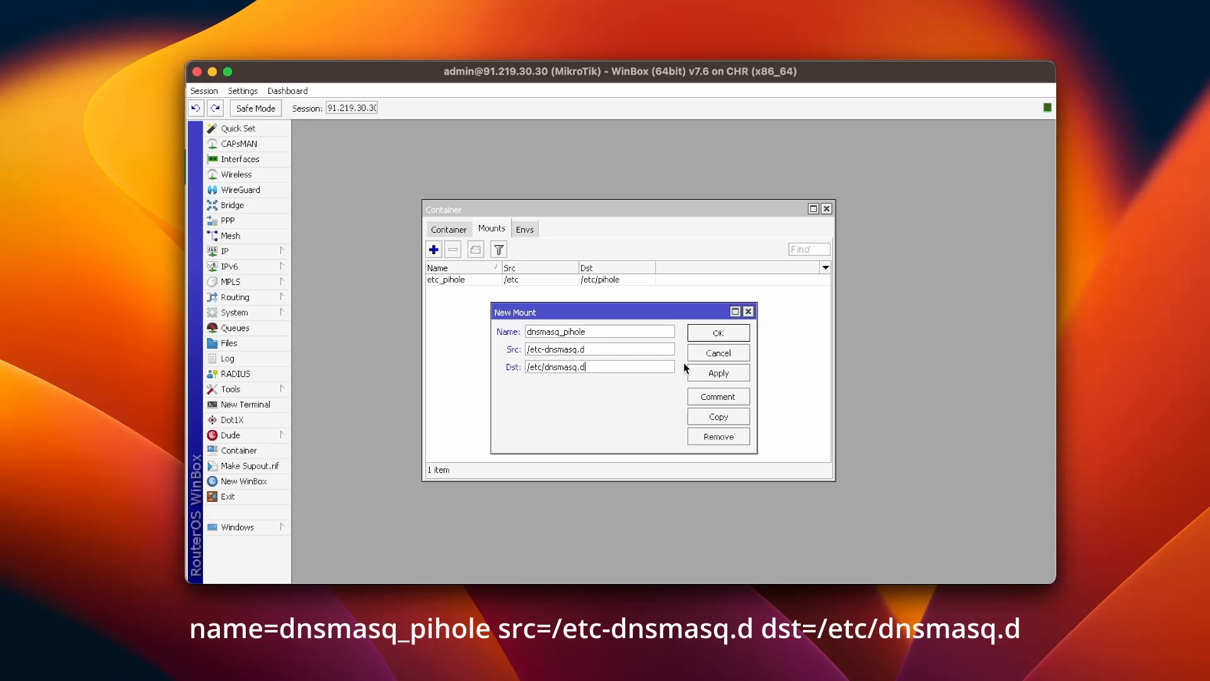
{"action": "left_click", "coordinate": [714, 373]}
{"action": "left_click", "coordinate": [717, 333]}
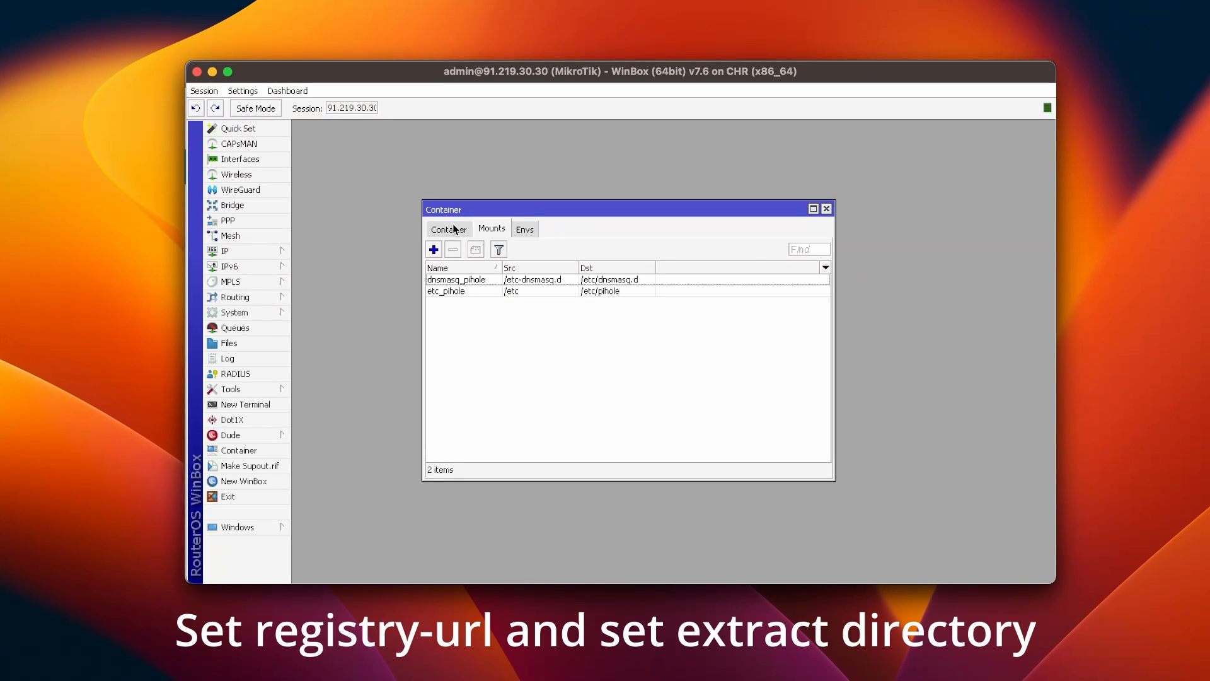
{"action": "left_click", "coordinate": [454, 228]}
{"action": "left_click", "coordinate": [595, 249]}
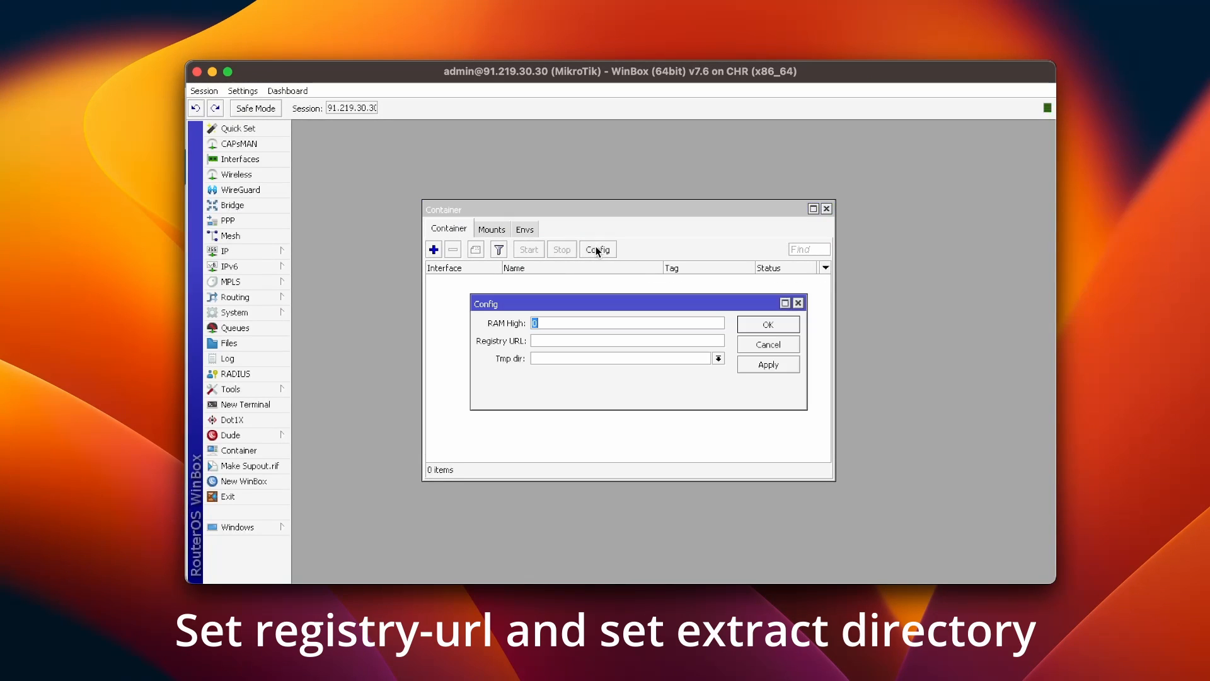
{"action": "left_click", "coordinate": [567, 341]}
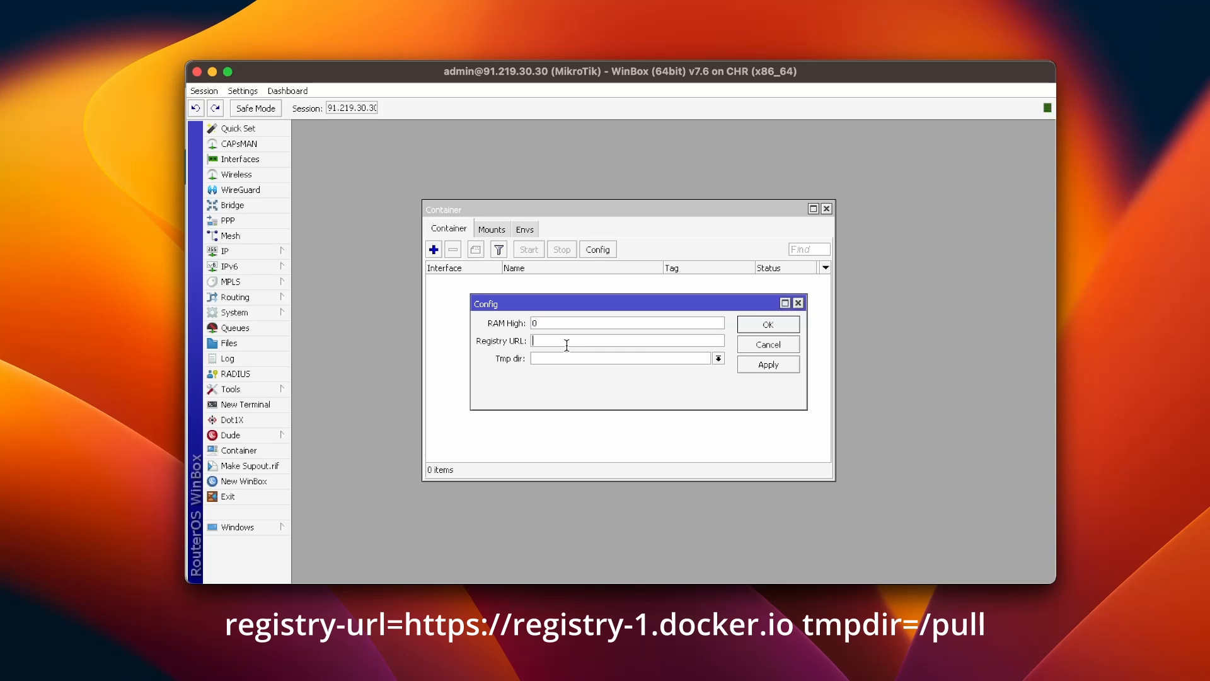
{"action": "type", "text": "https://registry-1.docker.io"}
{"action": "left_click", "coordinate": [573, 359]}
{"action": "type", "text": "/pu"}
{"action": "left_click", "coordinate": [791, 368]}
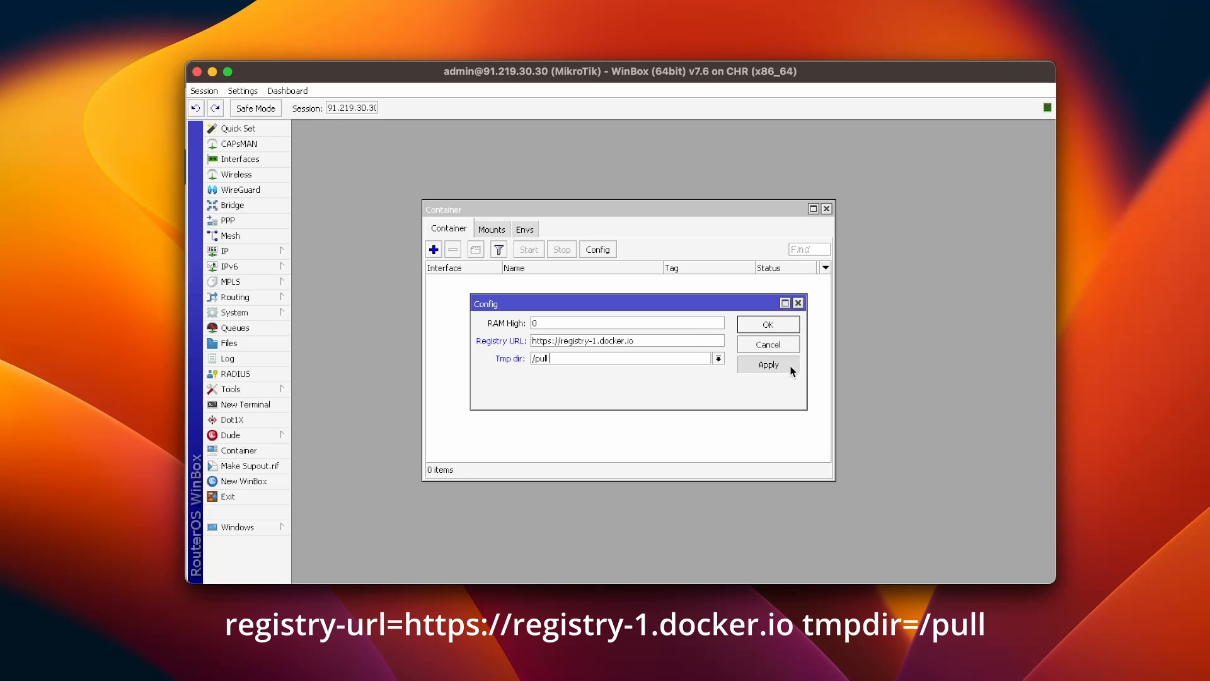
{"action": "left_click", "coordinate": [774, 324]}
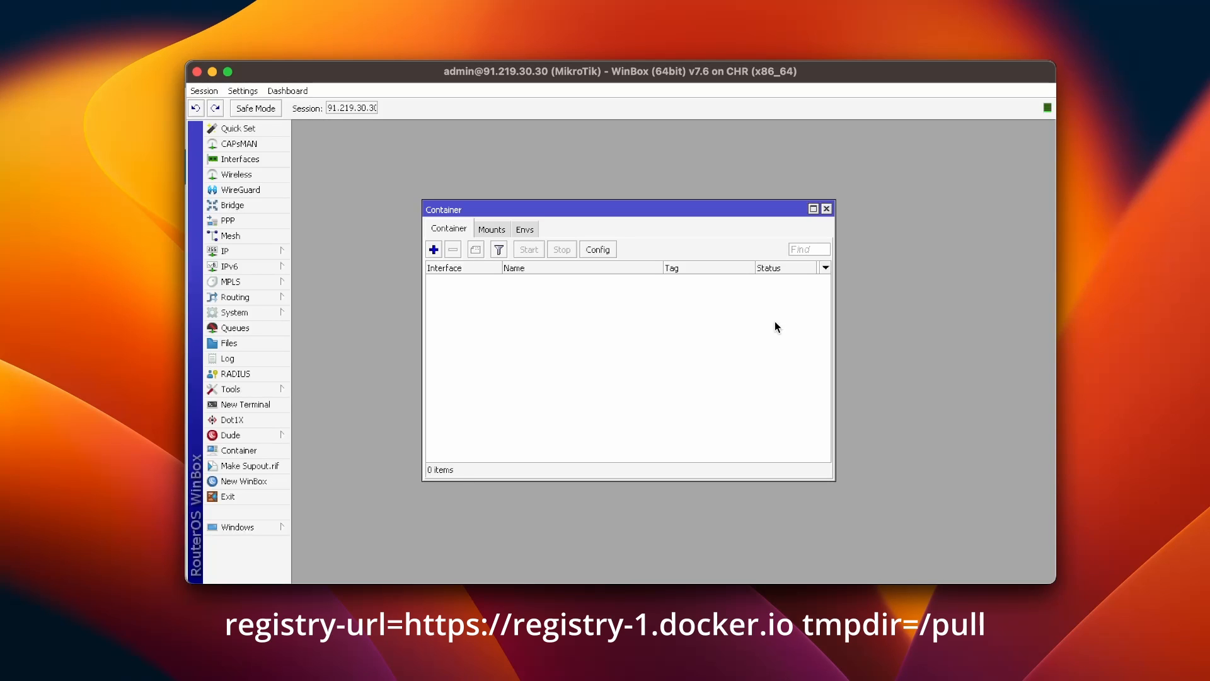
Step: Start a new container with remote image pihole/pihole:latest on interface veth1
{"action": "left_click", "coordinate": [437, 252]}
{"action": "key", "text": "Tab"}
{"action": "type", "text": "pih"}
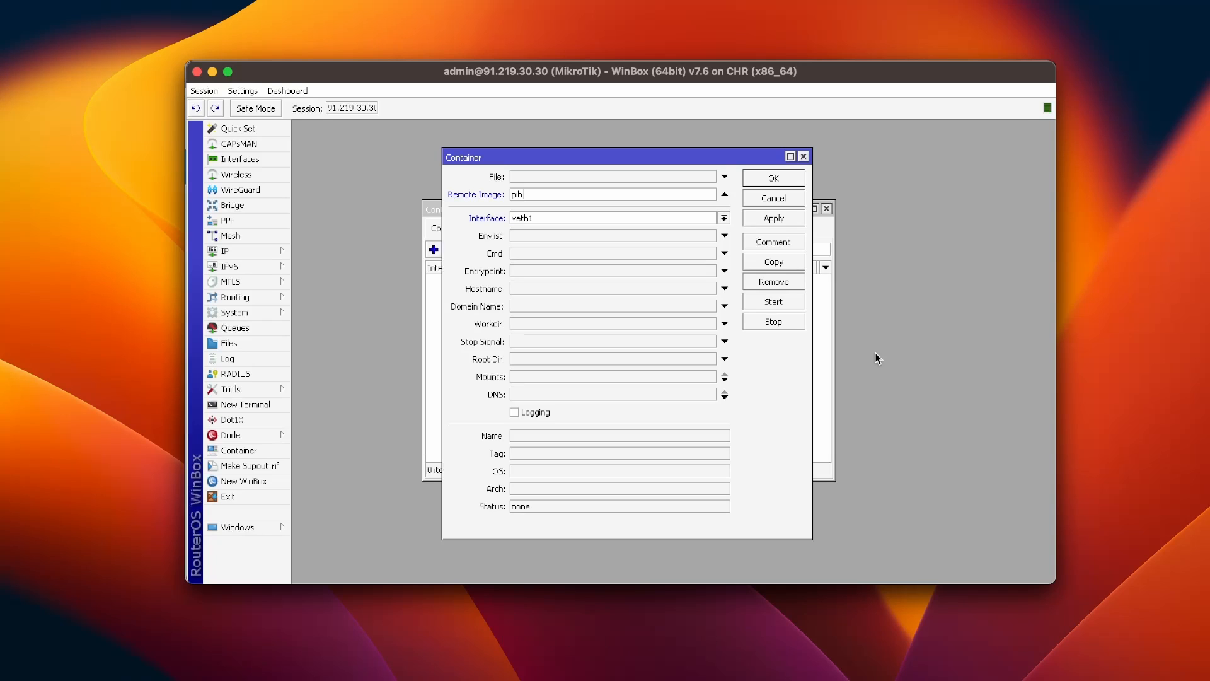
{"action": "type", "text": "ole/pihole/pi"}
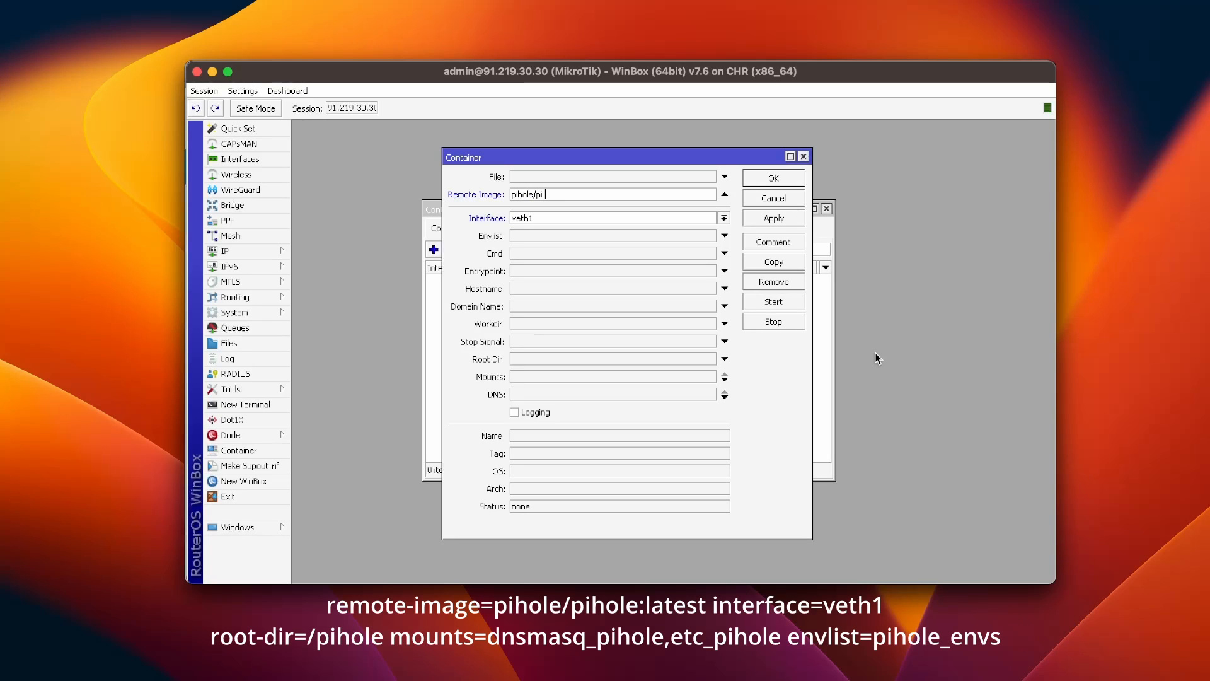
{"action": "type", "text": "e:latest"}
{"action": "left_click", "coordinate": [674, 215]}
{"action": "left_click", "coordinate": [660, 232]}
Step: Copy the env list name from the Envs list and set the container's Envlist to pihole_env
{"action": "left_click", "coordinate": [605, 237]}
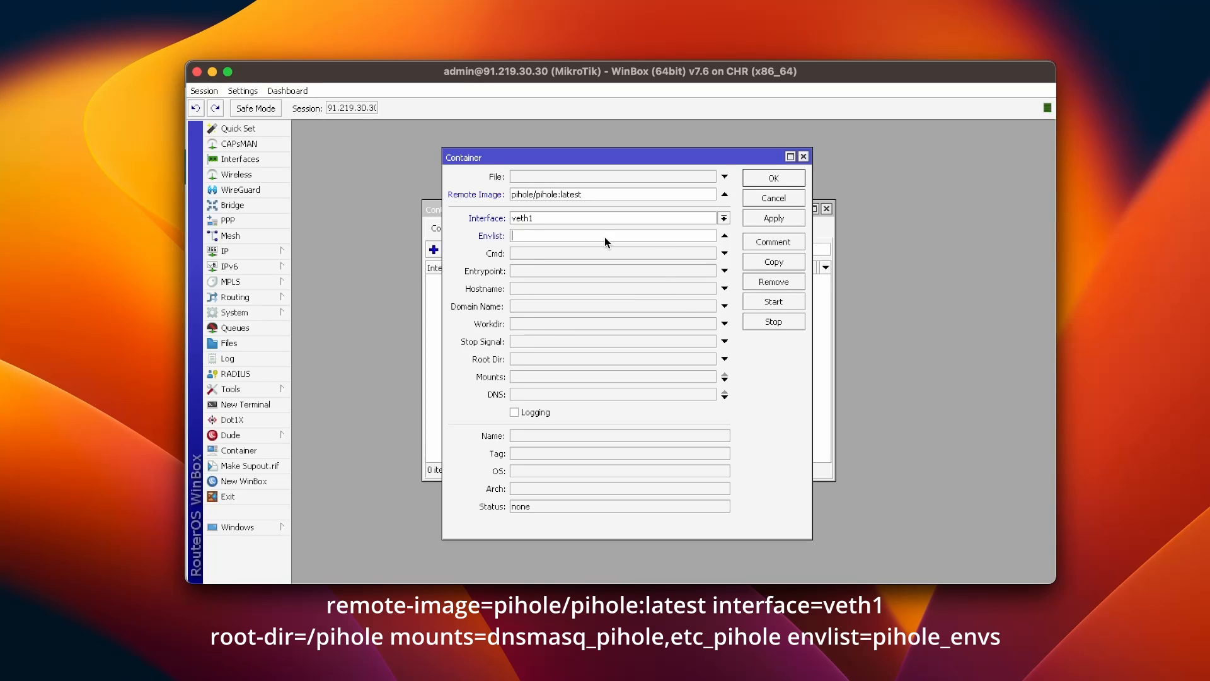
{"action": "left_click", "coordinate": [433, 285]}
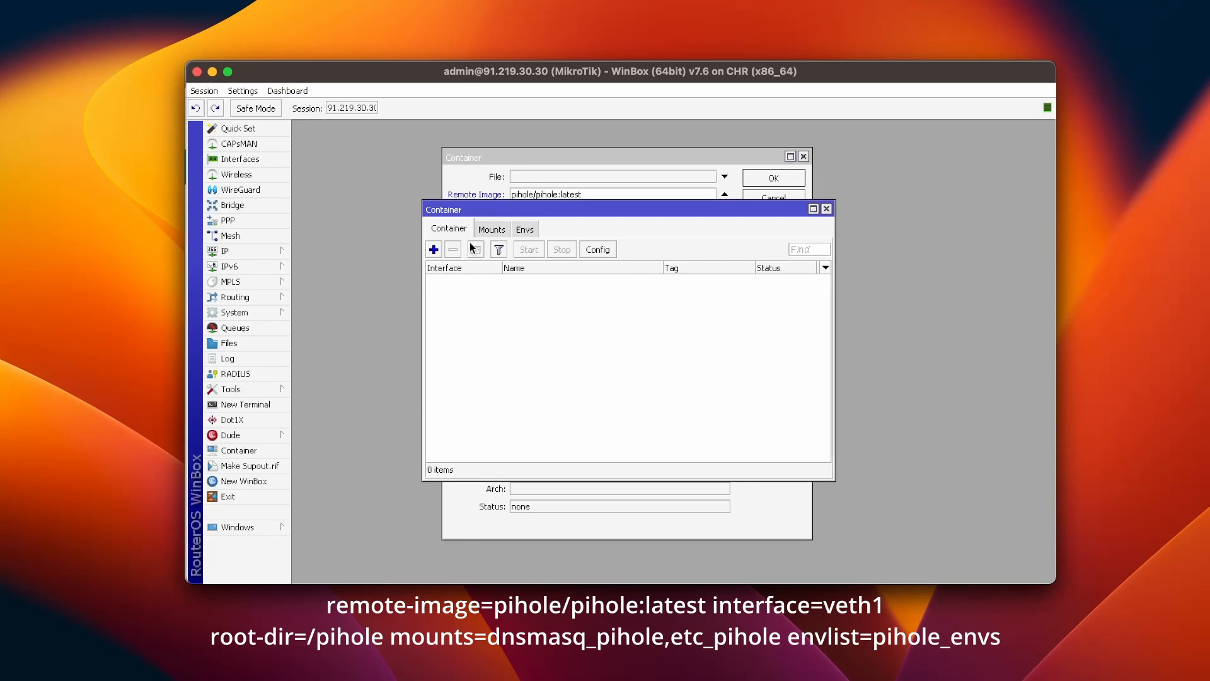
{"action": "left_click", "coordinate": [530, 229]}
{"action": "double_click", "coordinate": [470, 281]}
{"action": "key", "text": "ctrl+c"}
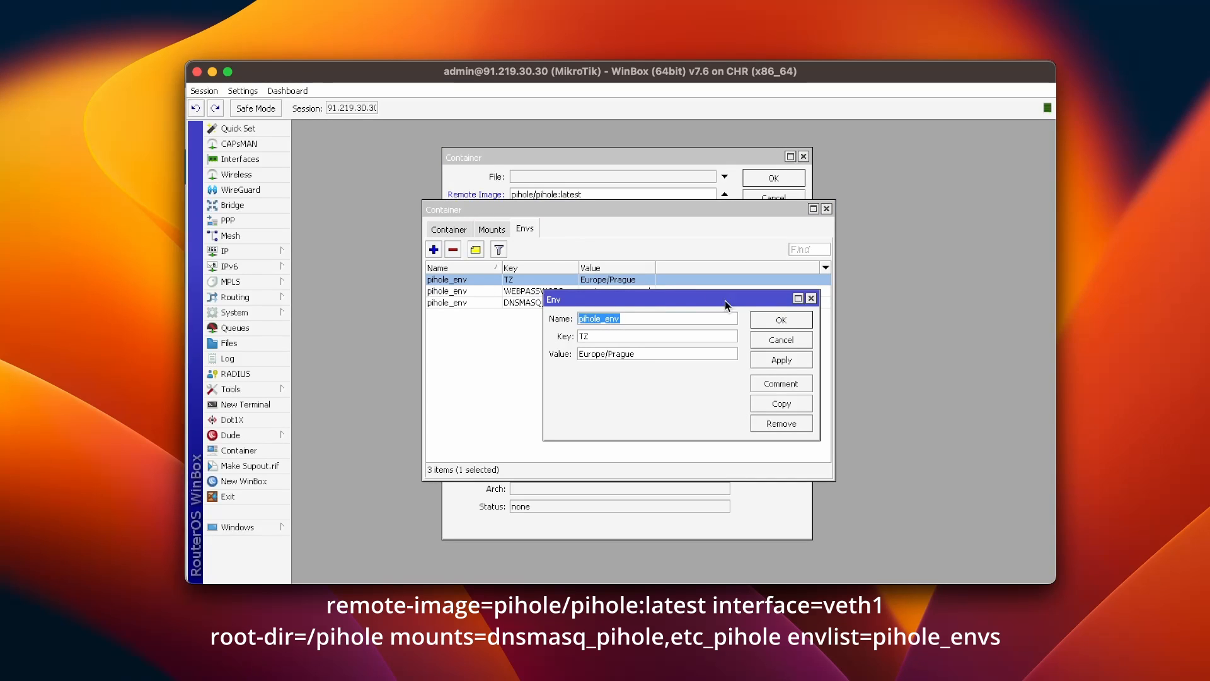
{"action": "left_click", "coordinate": [773, 320]}
{"action": "left_click", "coordinate": [690, 158]}
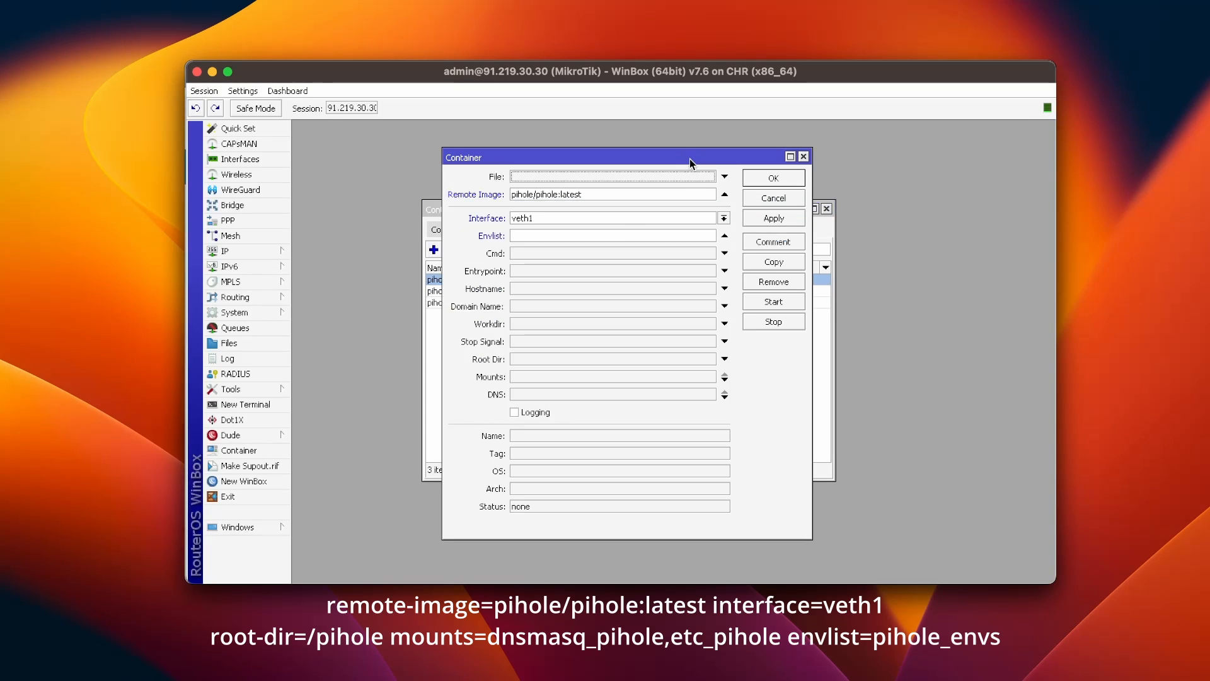
{"action": "left_click", "coordinate": [597, 237]}
{"action": "key", "text": "ctrl+v"}
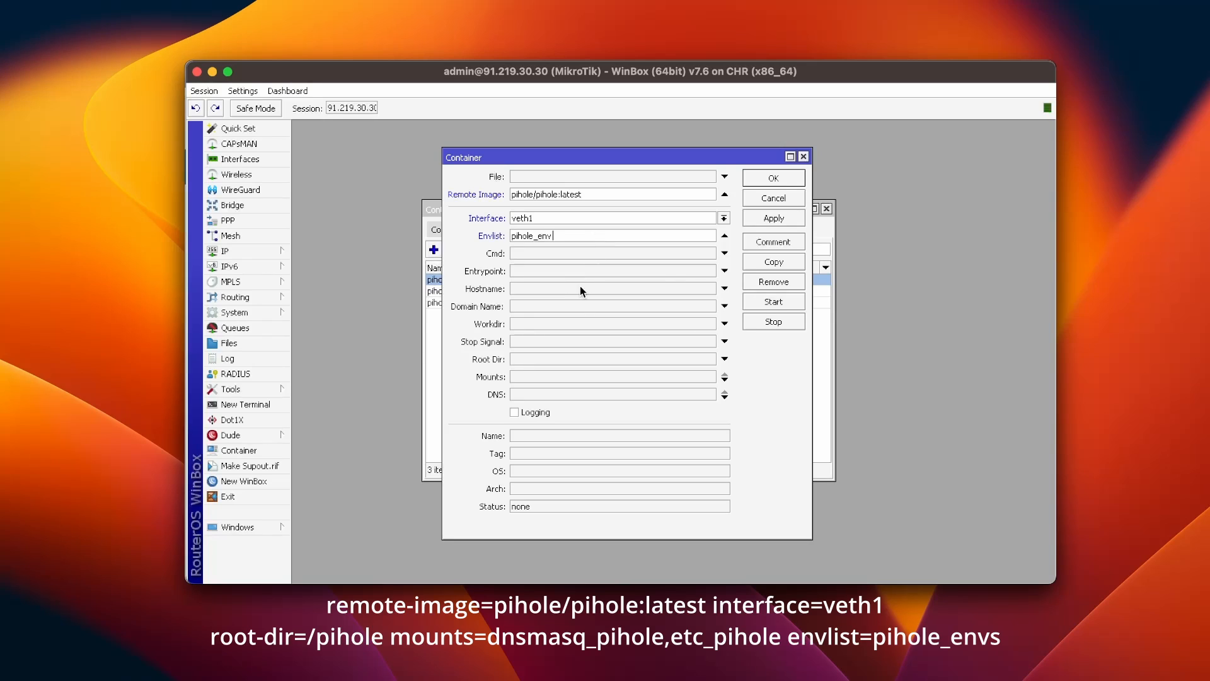
Step: Attach the mounts etc_pihole and dnsmasq_pihole to the container
{"action": "left_click", "coordinate": [561, 376]}
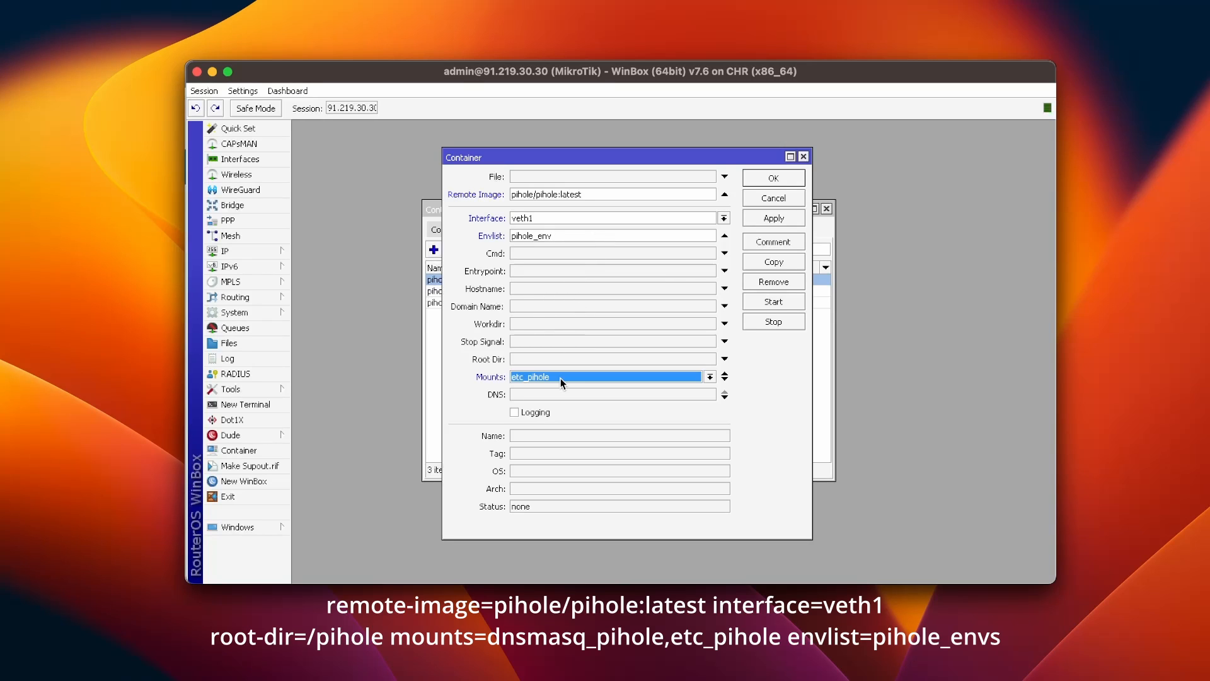
{"action": "left_click", "coordinate": [725, 380]}
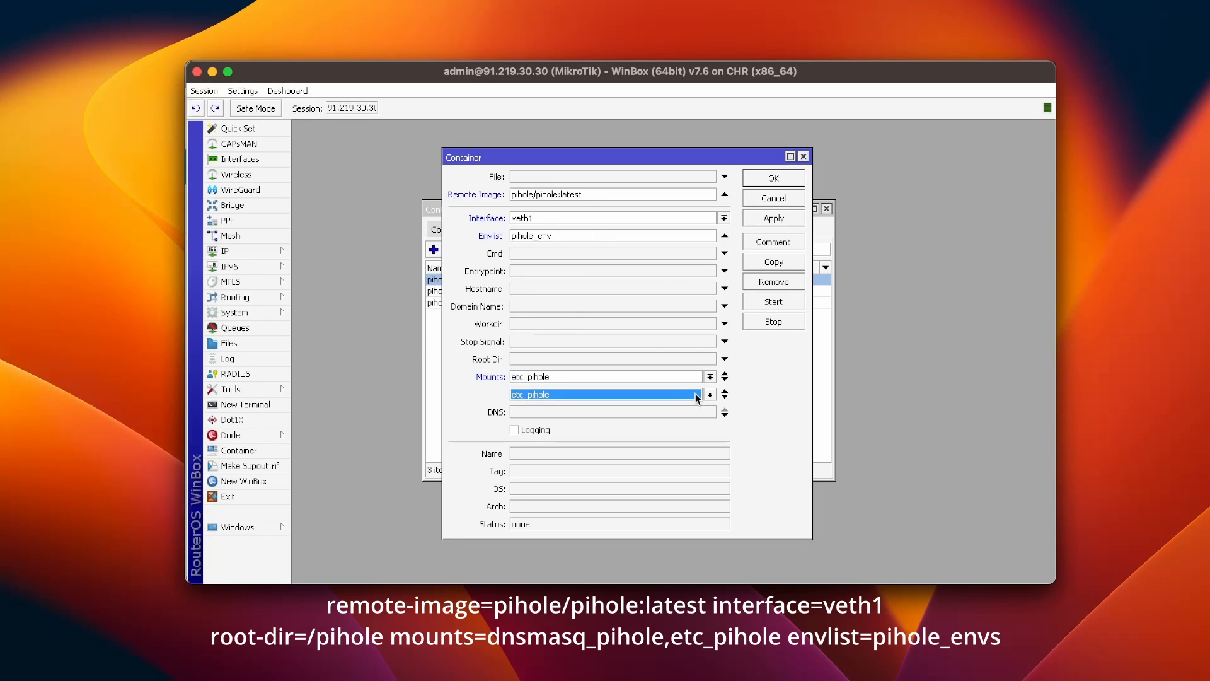
{"action": "left_click", "coordinate": [709, 394]}
{"action": "left_click", "coordinate": [697, 406]}
Step: Apply to pull and extract pihole/pihole:latest, then start the container
{"action": "left_click", "coordinate": [780, 218]}
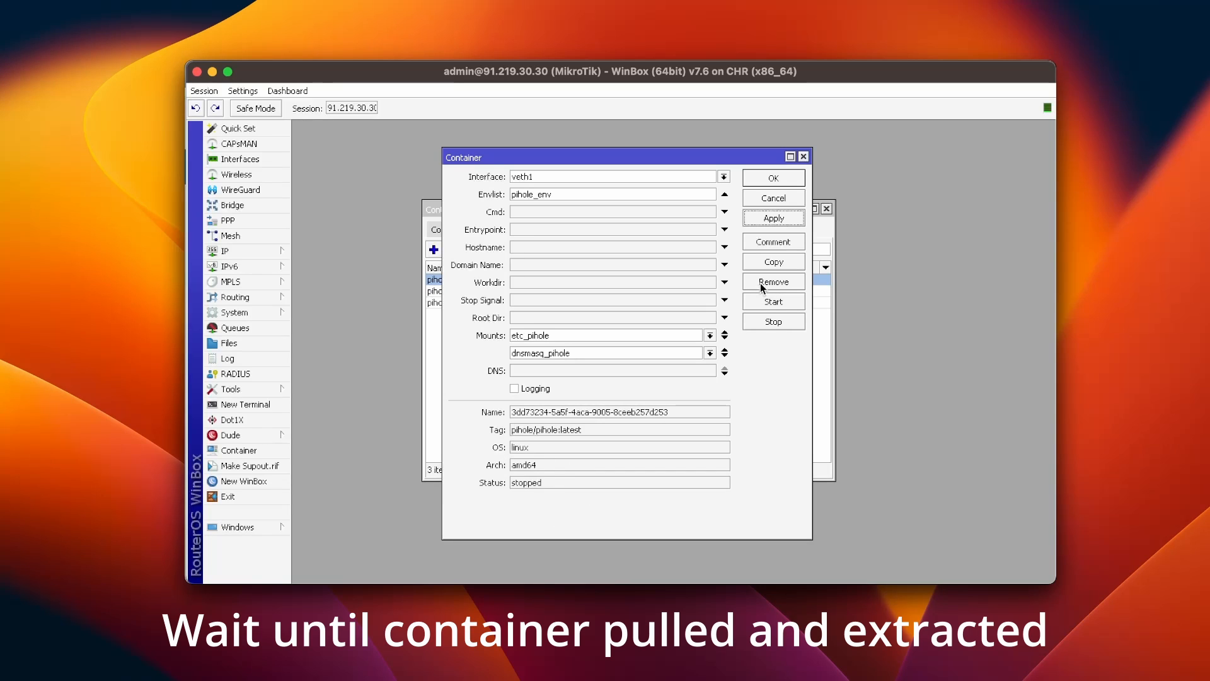
{"action": "left_click", "coordinate": [767, 301]}
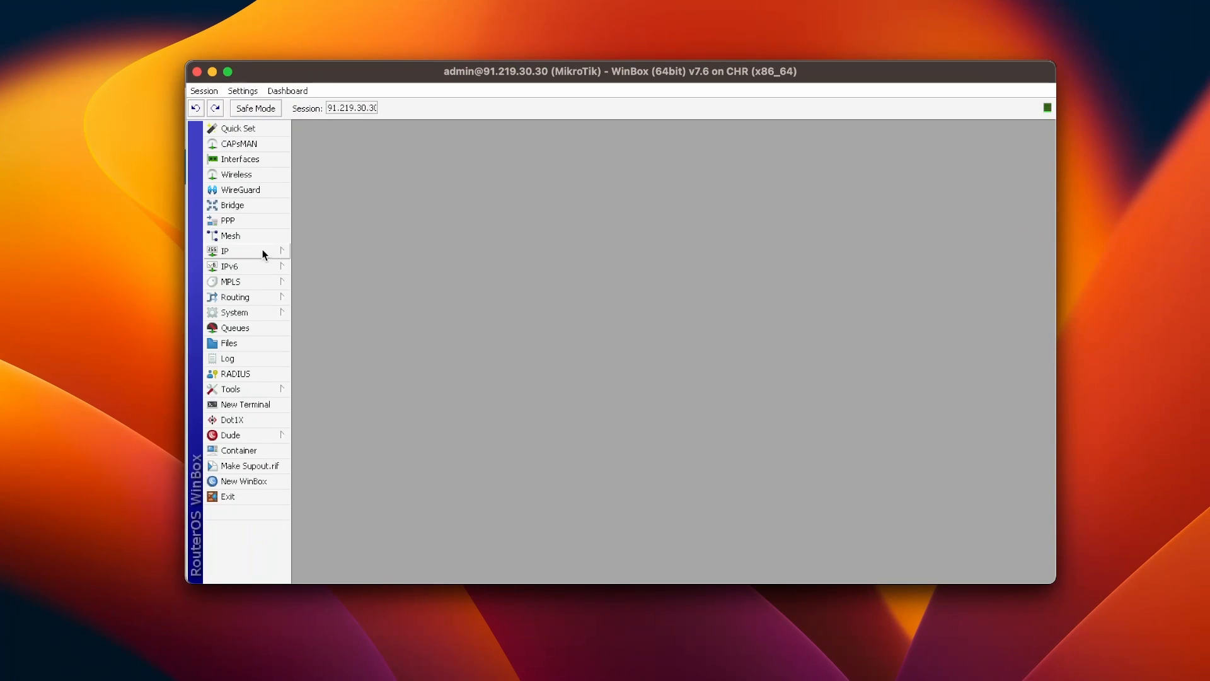
Step: Create a dstnat NAT rule matching TCP traffic to 91.219.30.30 port 8080
{"action": "left_click", "coordinate": [260, 250]}
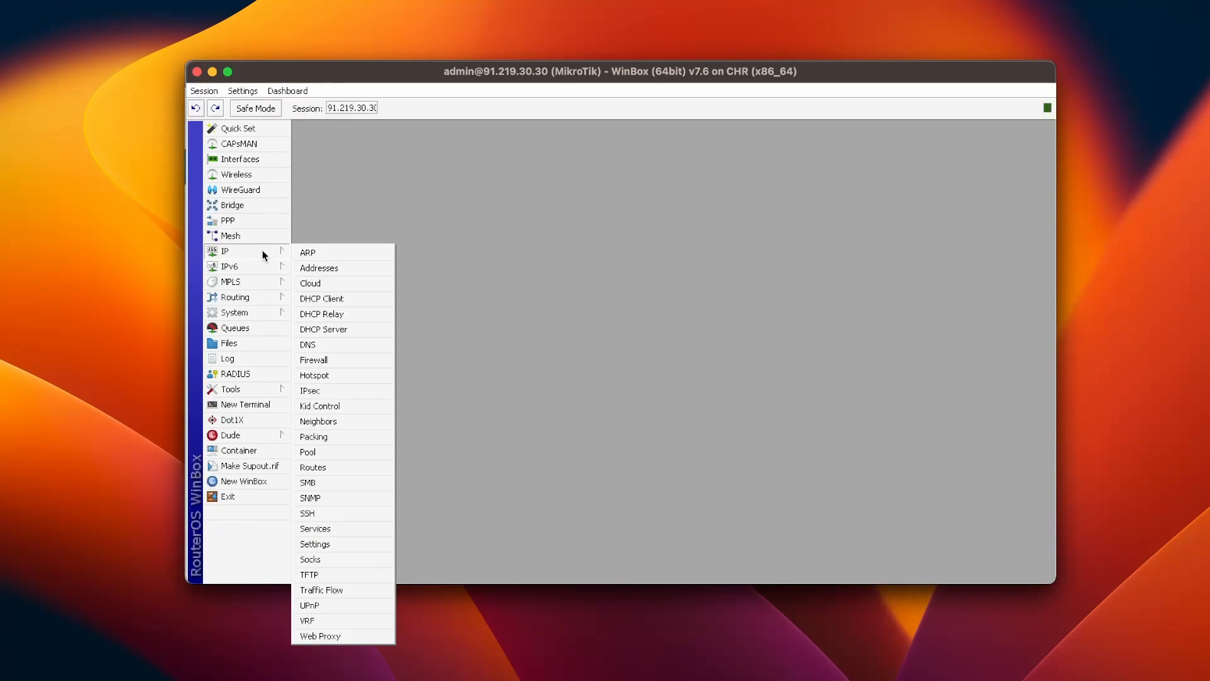
{"action": "left_click", "coordinate": [330, 360]}
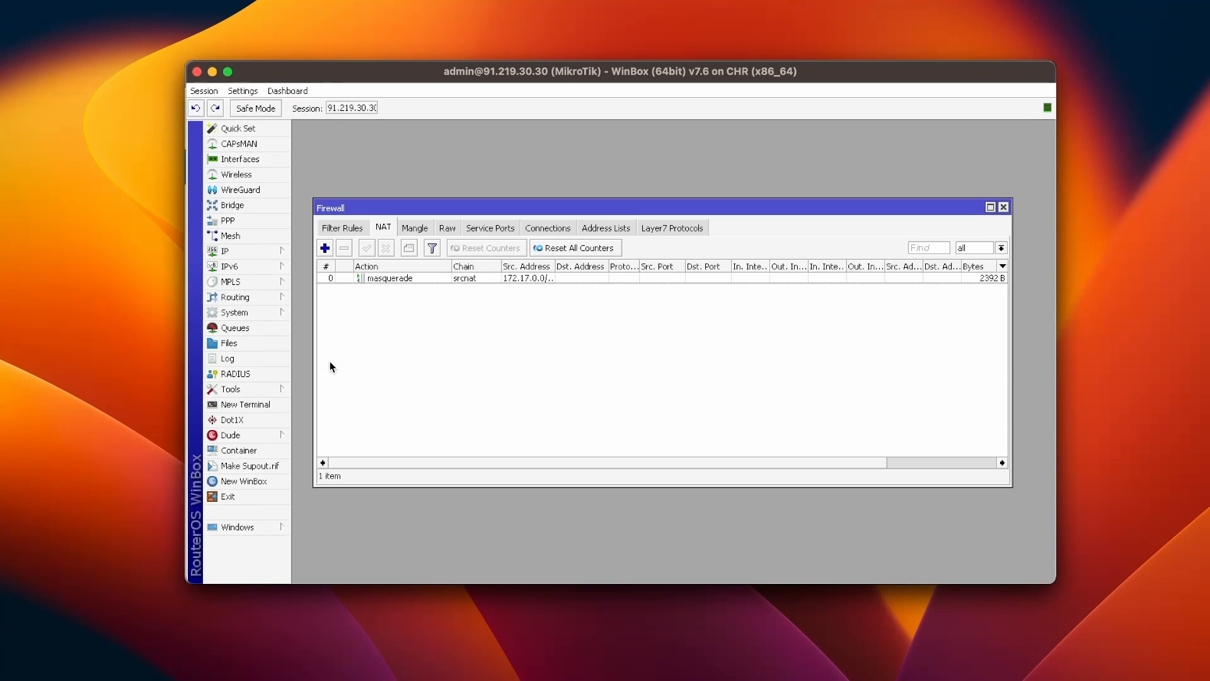
{"action": "left_click", "coordinate": [325, 248]}
{"action": "left_click", "coordinate": [719, 227]}
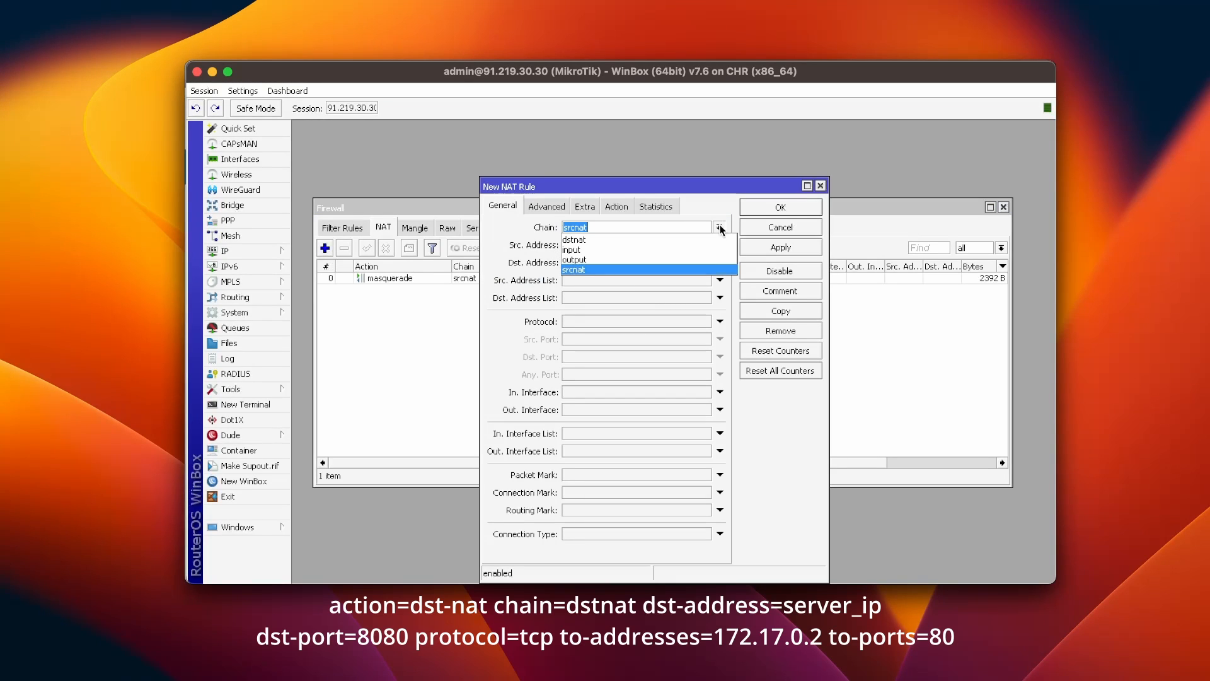
{"action": "left_click", "coordinate": [704, 240]}
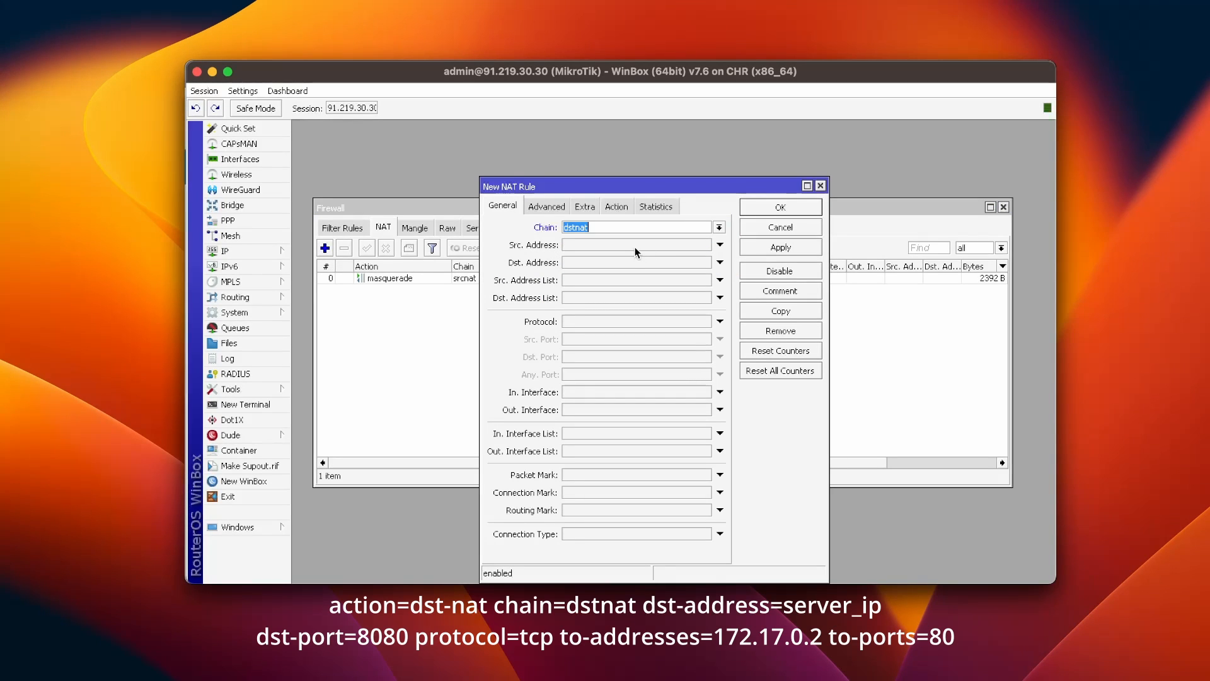
{"action": "left_click", "coordinate": [621, 262]}
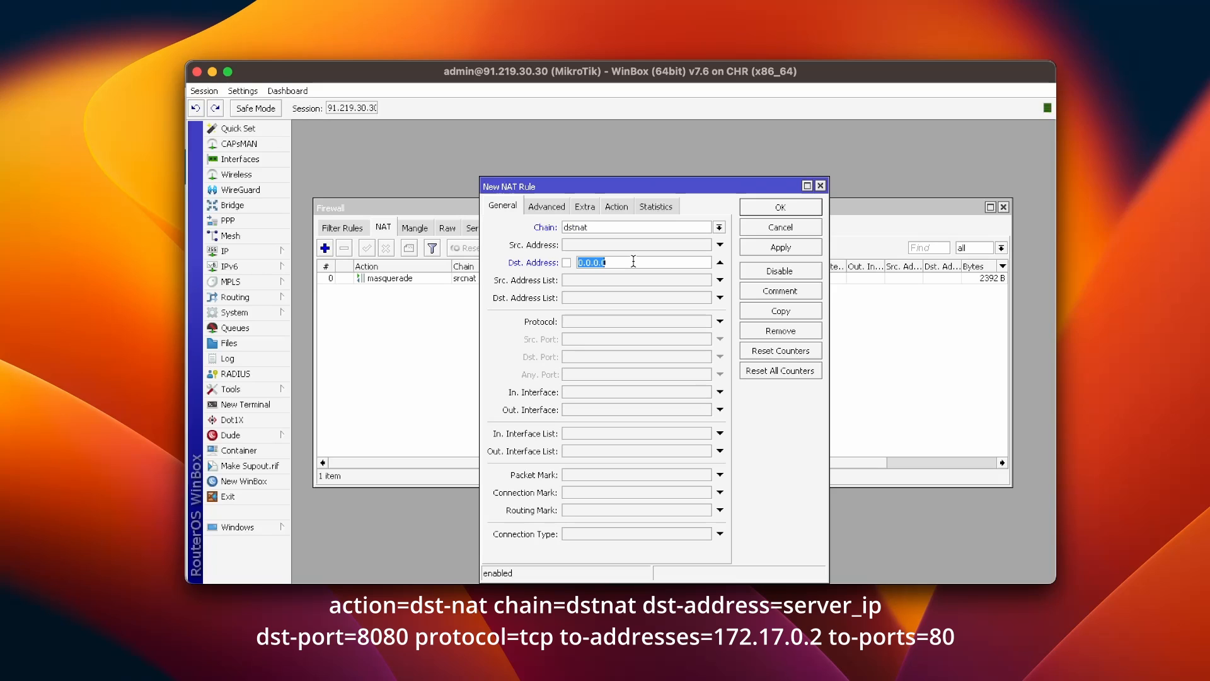
{"action": "type", "text": "91.219.30.30"}
{"action": "left_click", "coordinate": [627, 318]}
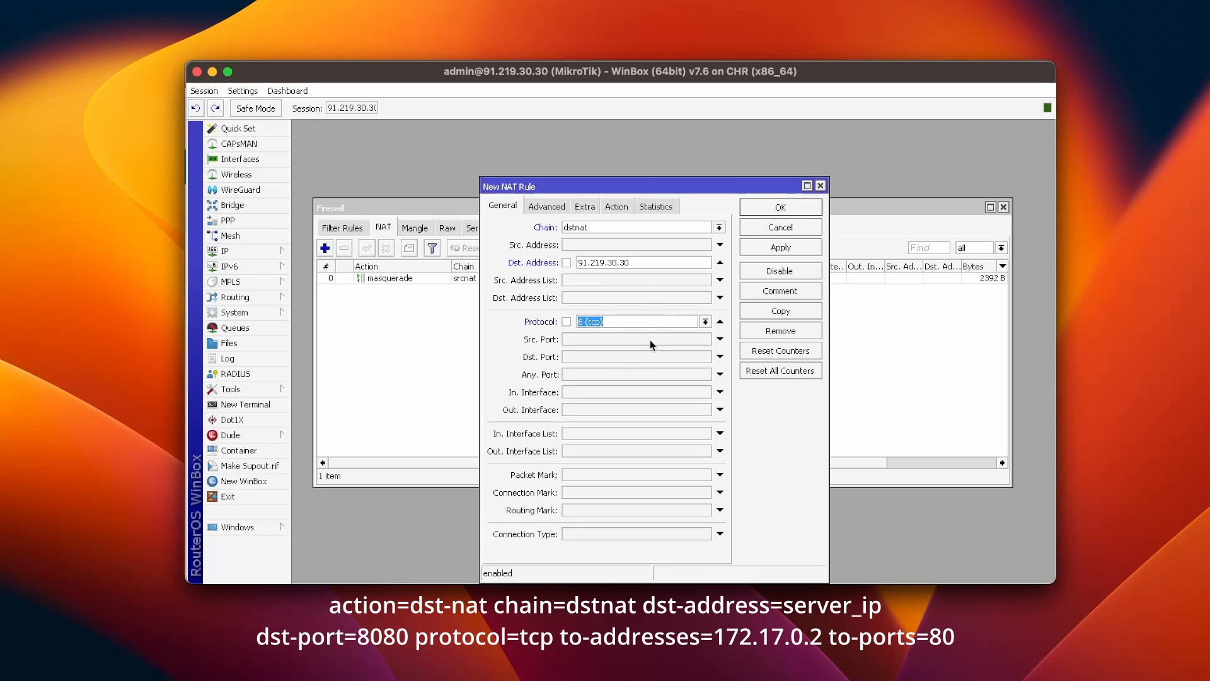
{"action": "left_click", "coordinate": [621, 358]}
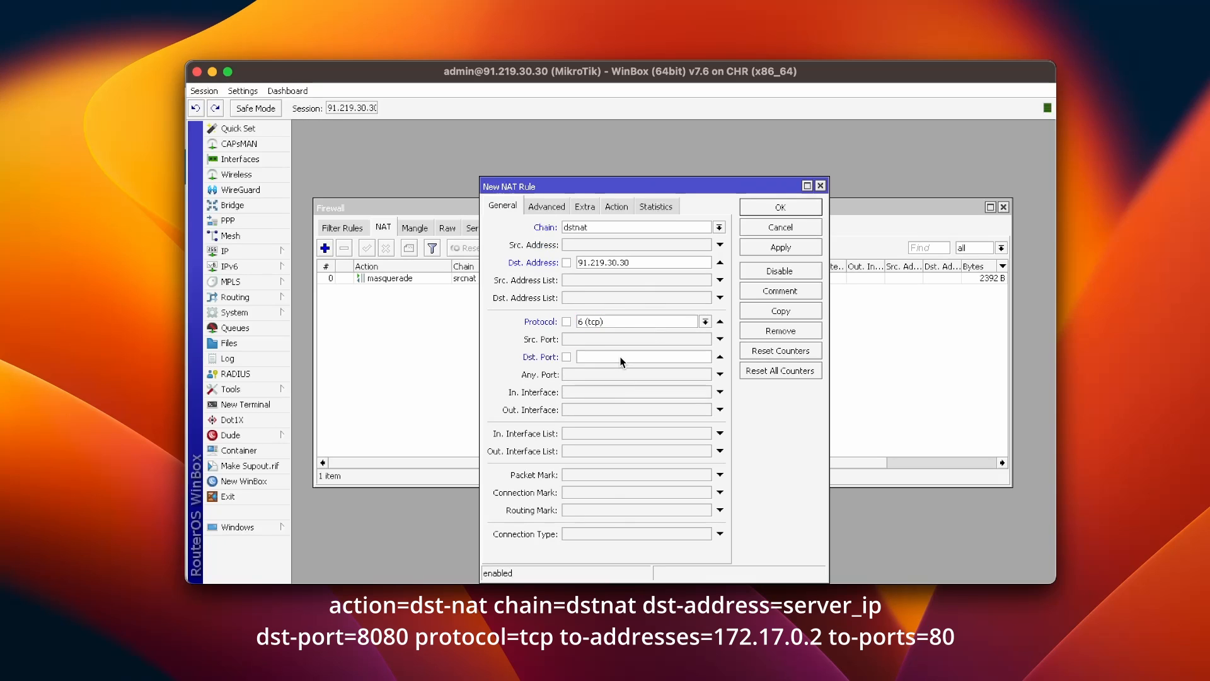
{"action": "type", "text": "8080"}
Step: Set the rule's action to dst-nat to 172.17.0.2 port 80 and save it
{"action": "left_click", "coordinate": [608, 207]}
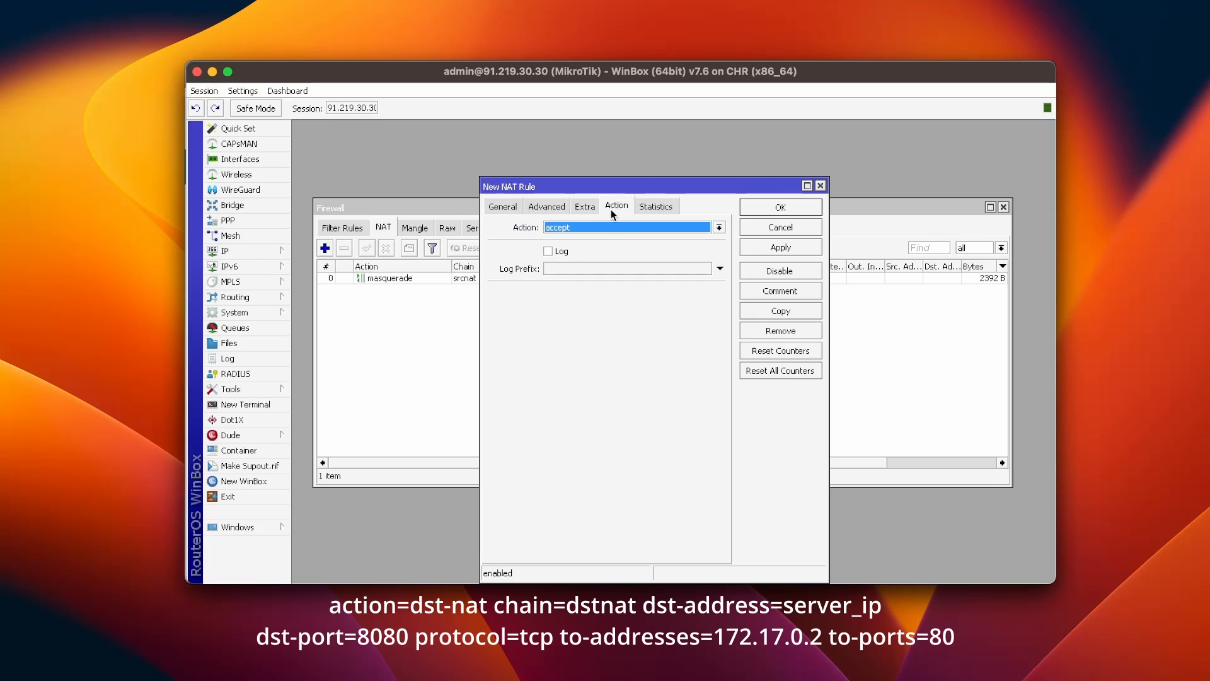
{"action": "left_click", "coordinate": [610, 227]}
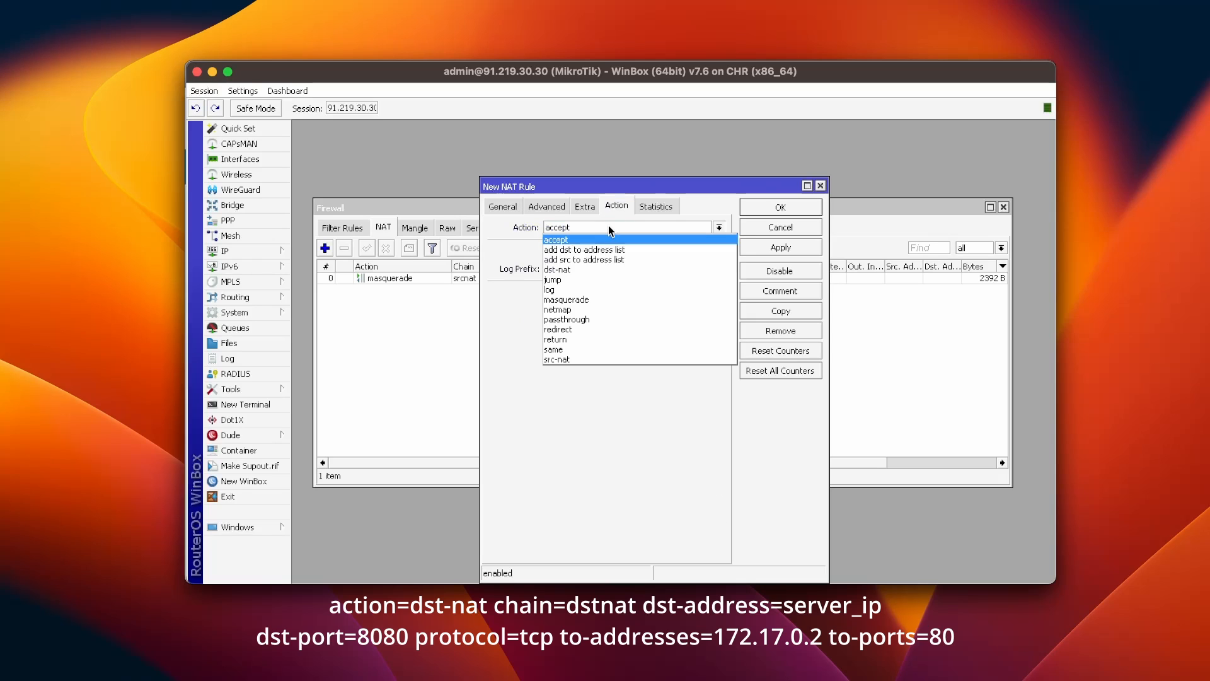
{"action": "left_click", "coordinate": [596, 267]}
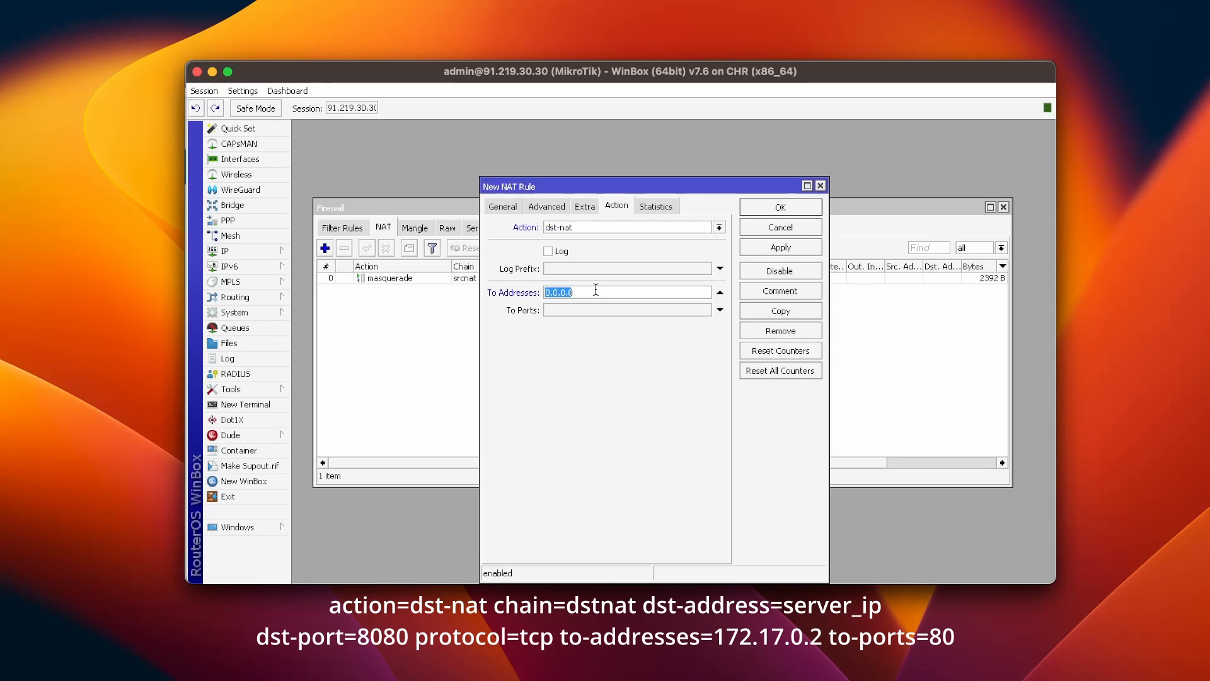
{"action": "left_click", "coordinate": [595, 291]}
{"action": "type", "text": "172.17.0.2"}
{"action": "left_click", "coordinate": [583, 312]}
{"action": "type", "text": "80"}
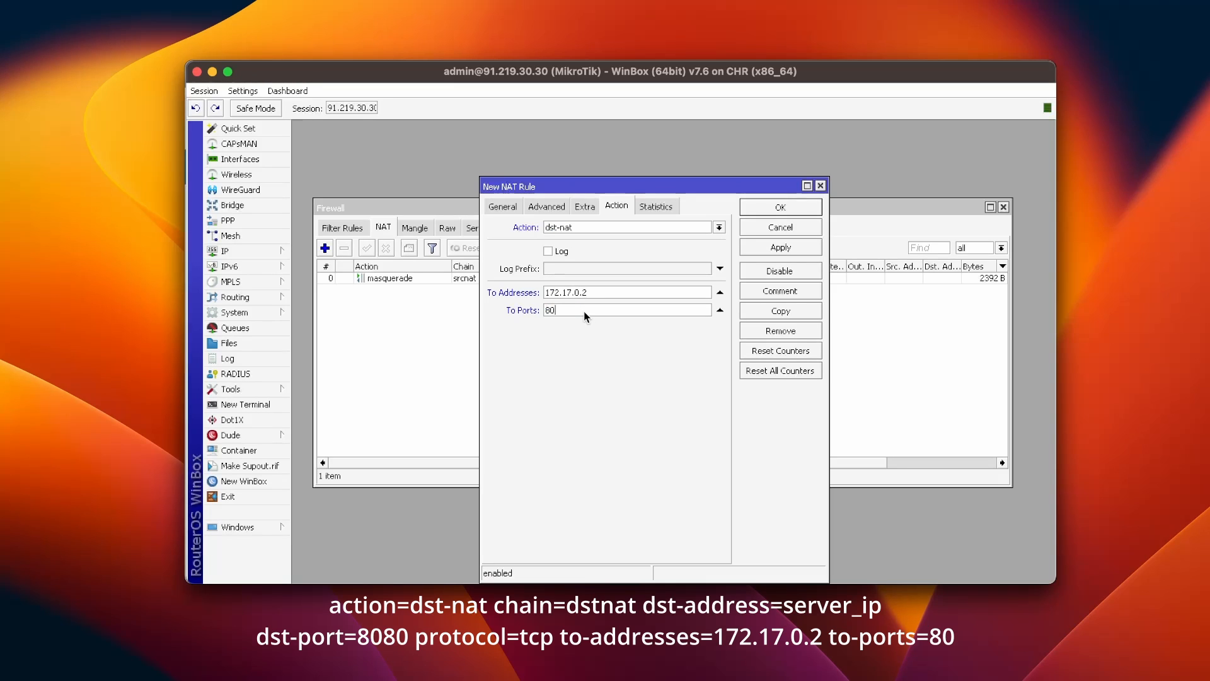
{"action": "left_click", "coordinate": [787, 247]}
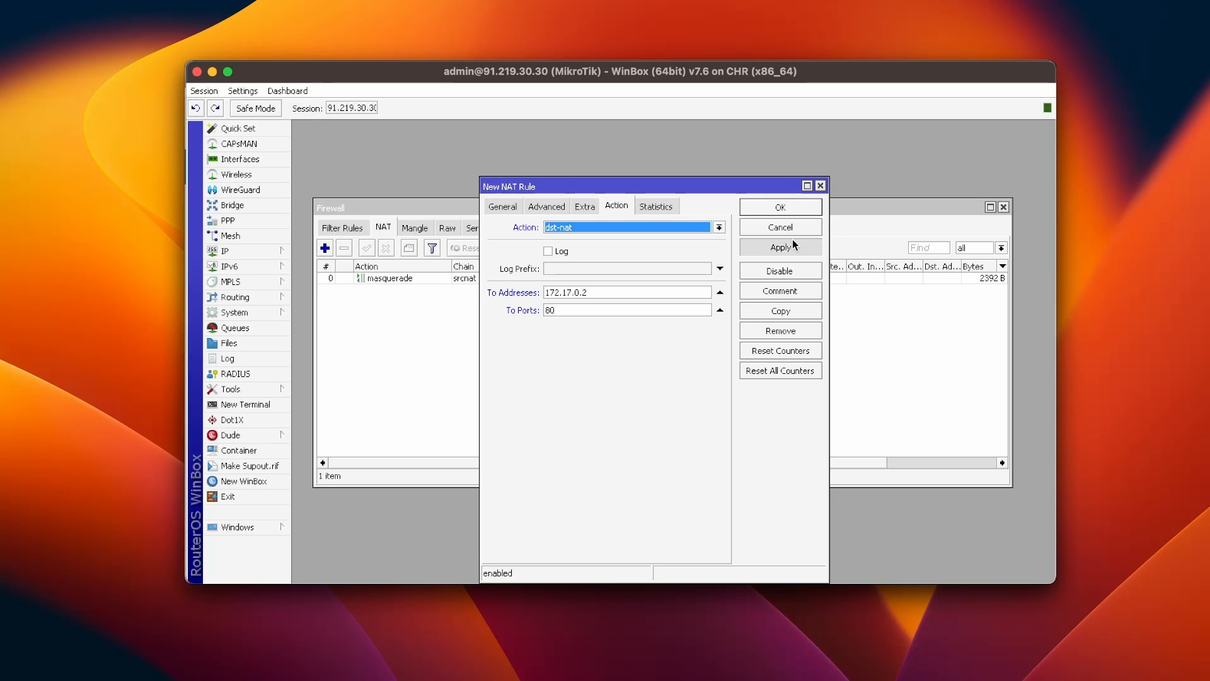
{"action": "left_click", "coordinate": [780, 207]}
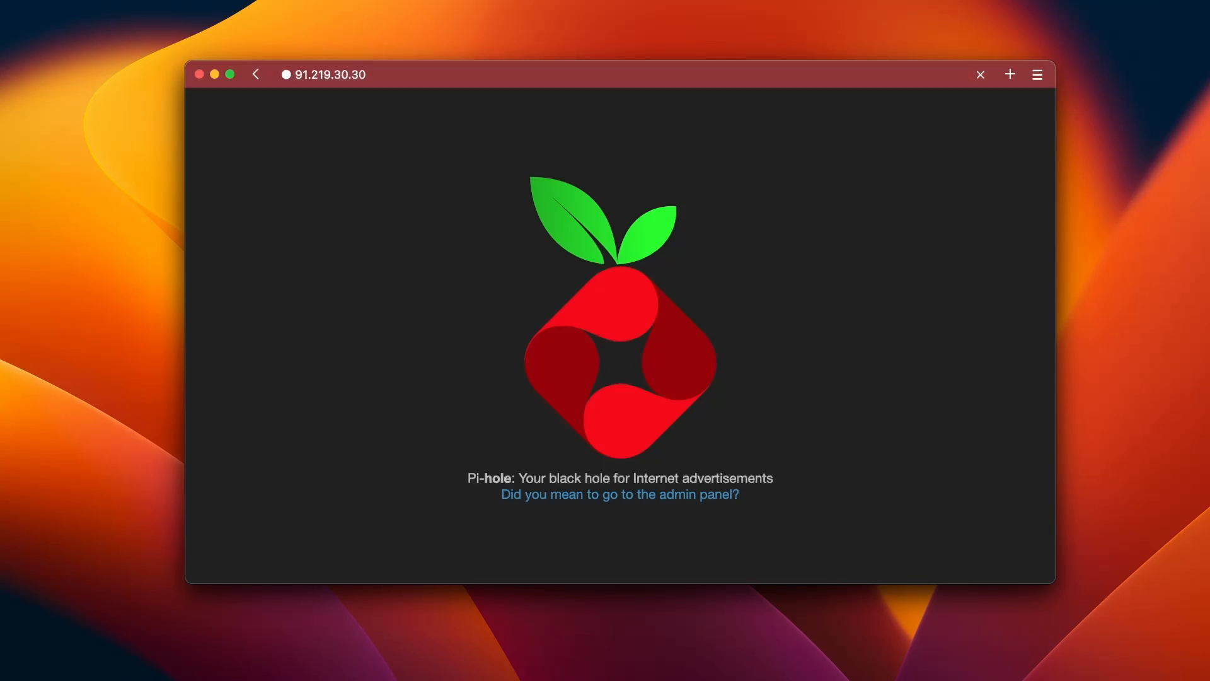
Step: Follow the admin panel link and log in to Pi-hole with the web password
{"action": "left_click", "coordinate": [611, 495]}
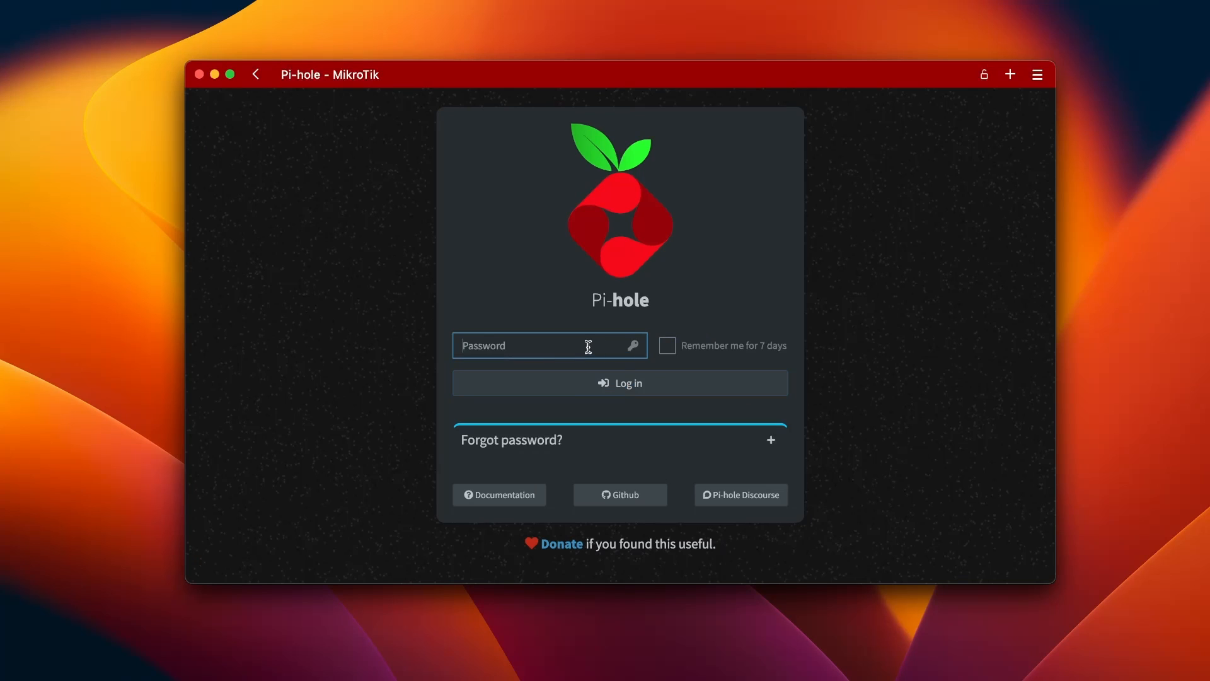
{"action": "type", "text": "••••••"}
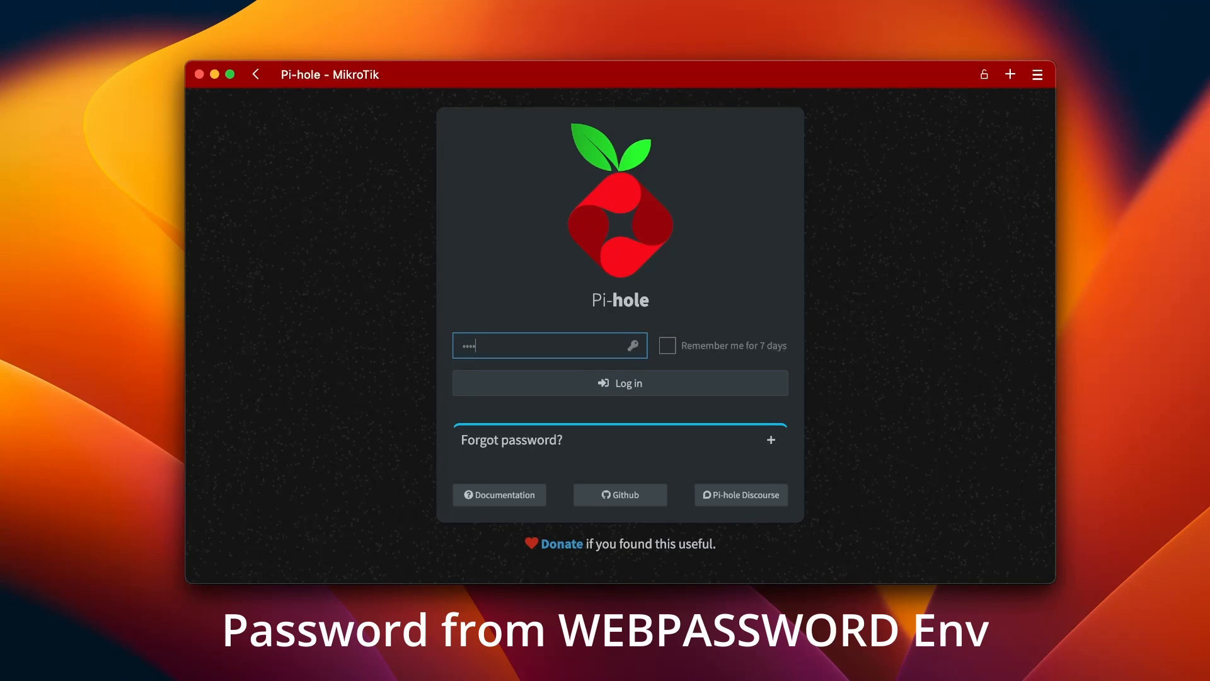
{"action": "type", "text": "•••••••••"}
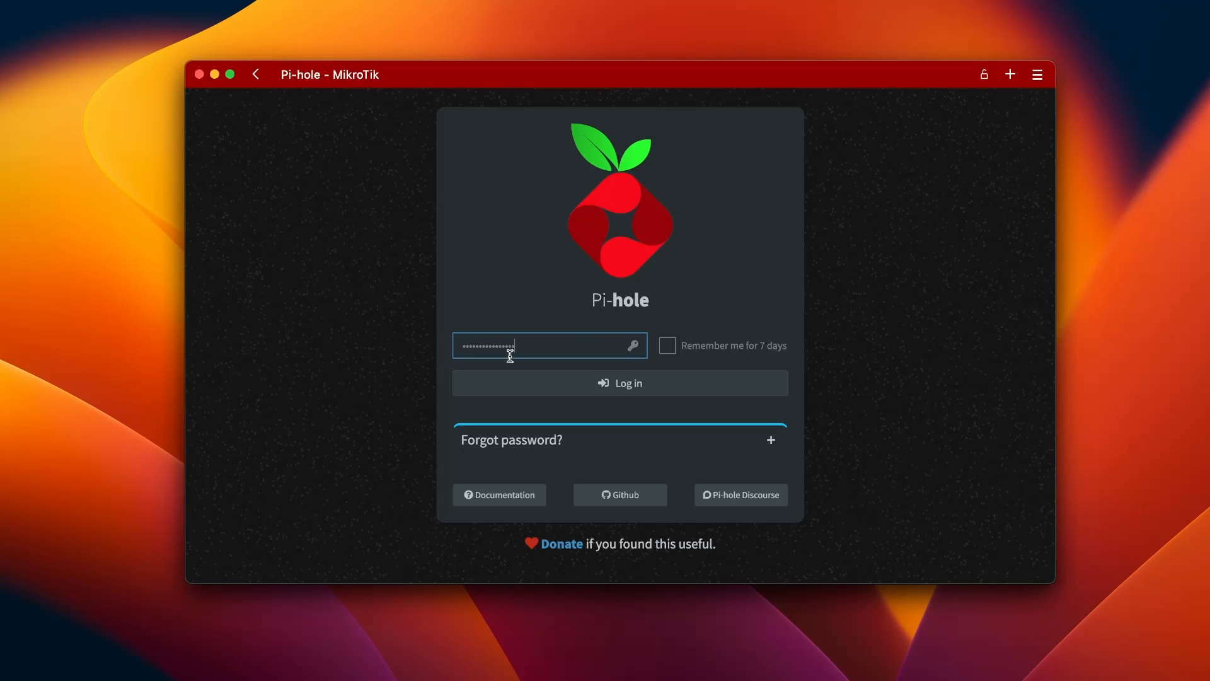
{"action": "left_click", "coordinate": [617, 383]}
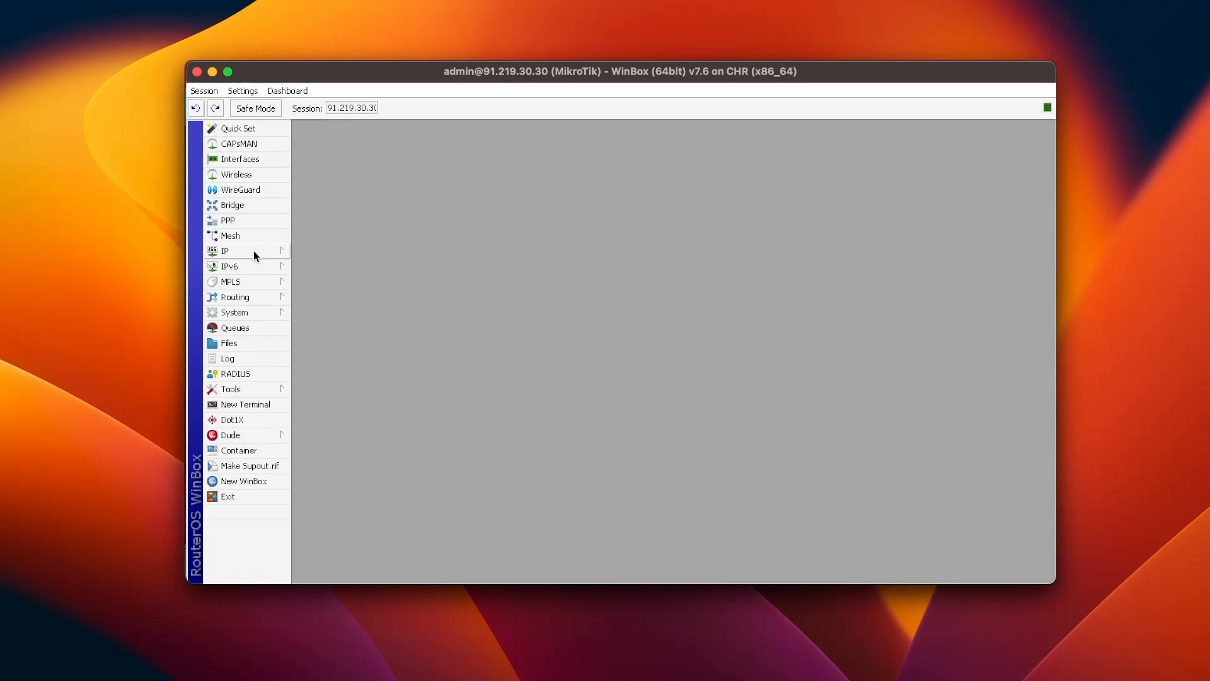
Step: In IP > DNS, set server 172.17.0.2, allow remote requests, and apply
{"action": "left_click", "coordinate": [254, 251]}
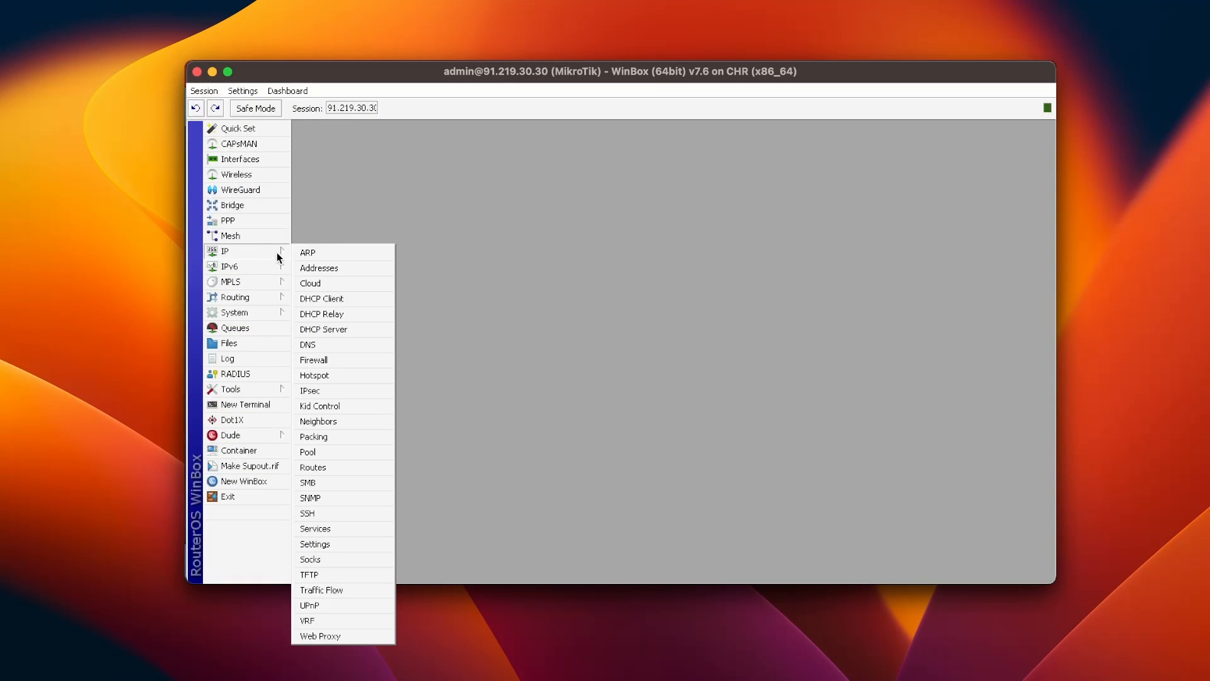
{"action": "left_click", "coordinate": [336, 340]}
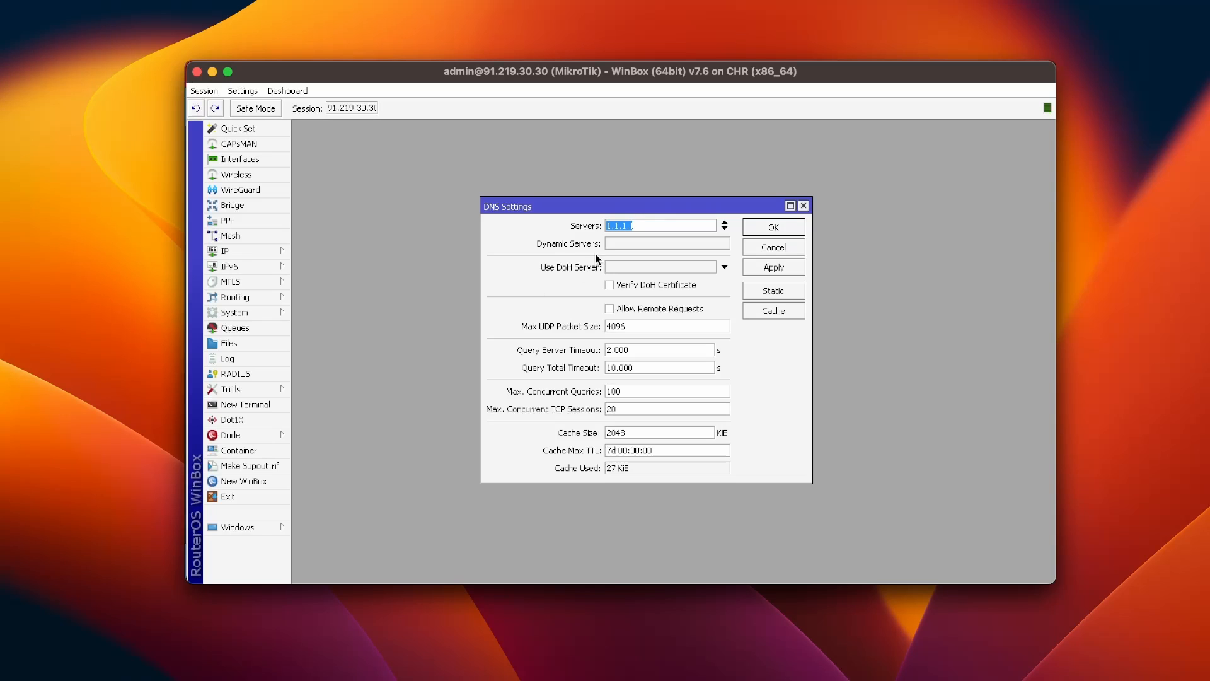
{"action": "type", "text": "172.17"}
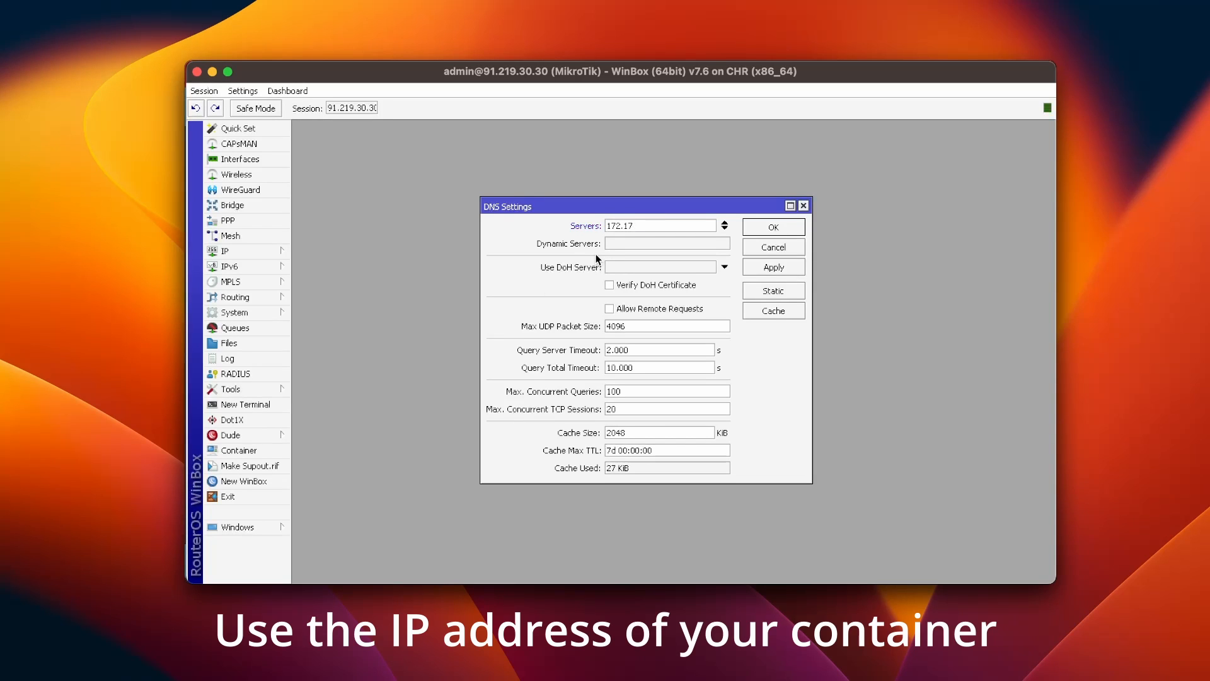
{"action": "type", "text": ".0.2"}
{"action": "left_click", "coordinate": [633, 310]}
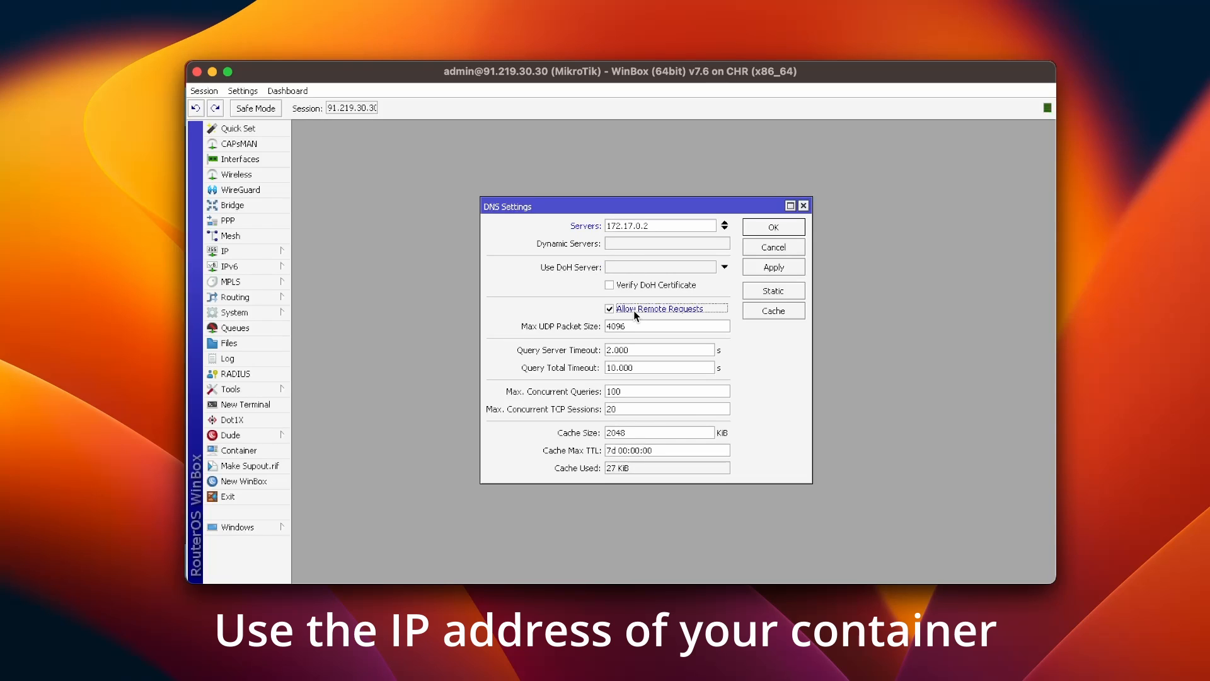
{"action": "left_click", "coordinate": [772, 268]}
{"action": "left_click", "coordinate": [775, 227]}
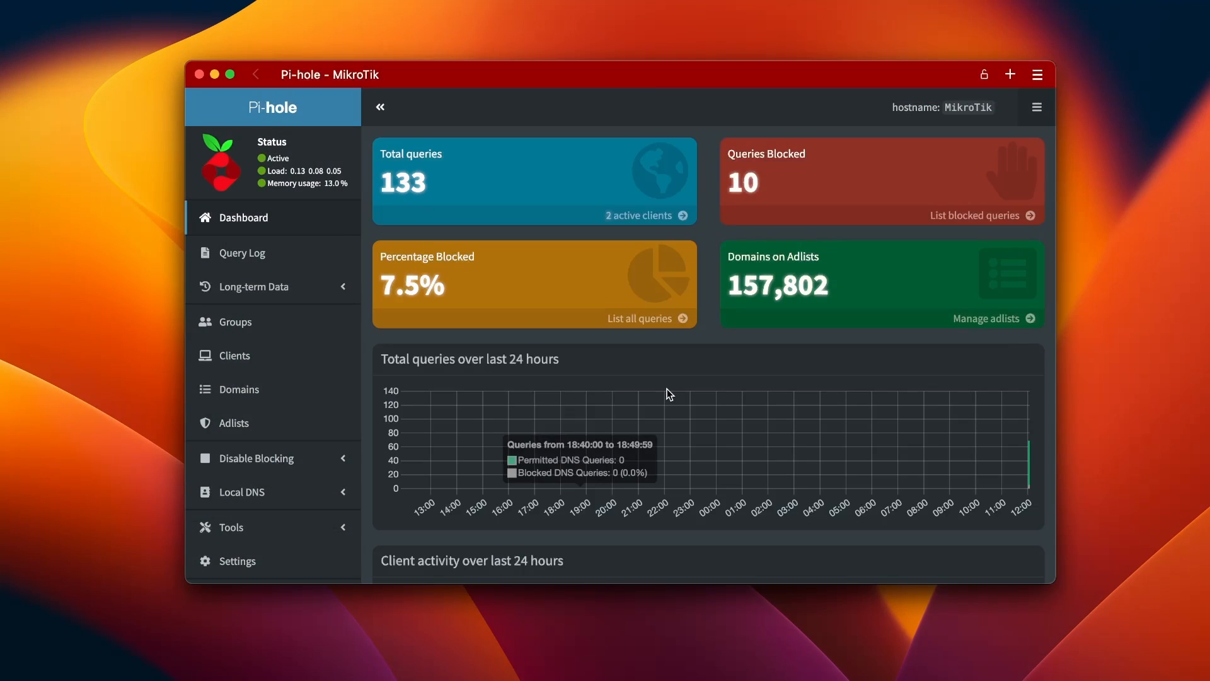
{"action": "scroll", "coordinate": [669, 393], "scroll_direction": "down", "scroll_amount": 5}
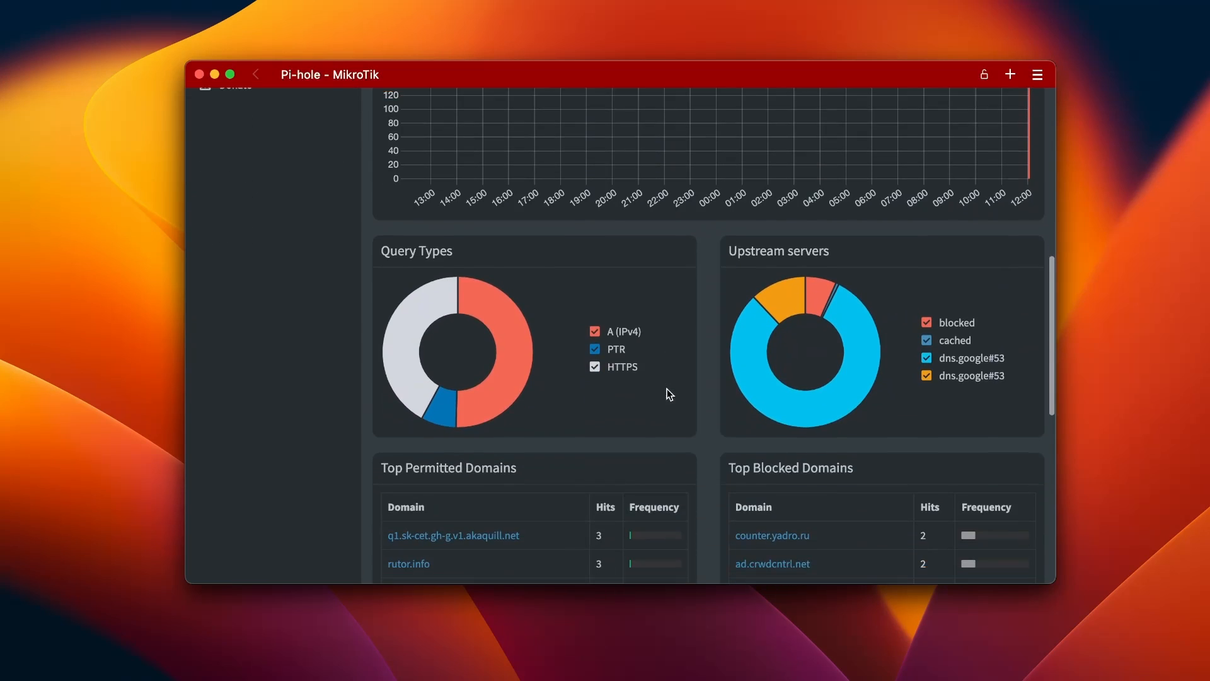
{"action": "scroll", "coordinate": [669, 393], "scroll_direction": "down", "scroll_amount": 5}
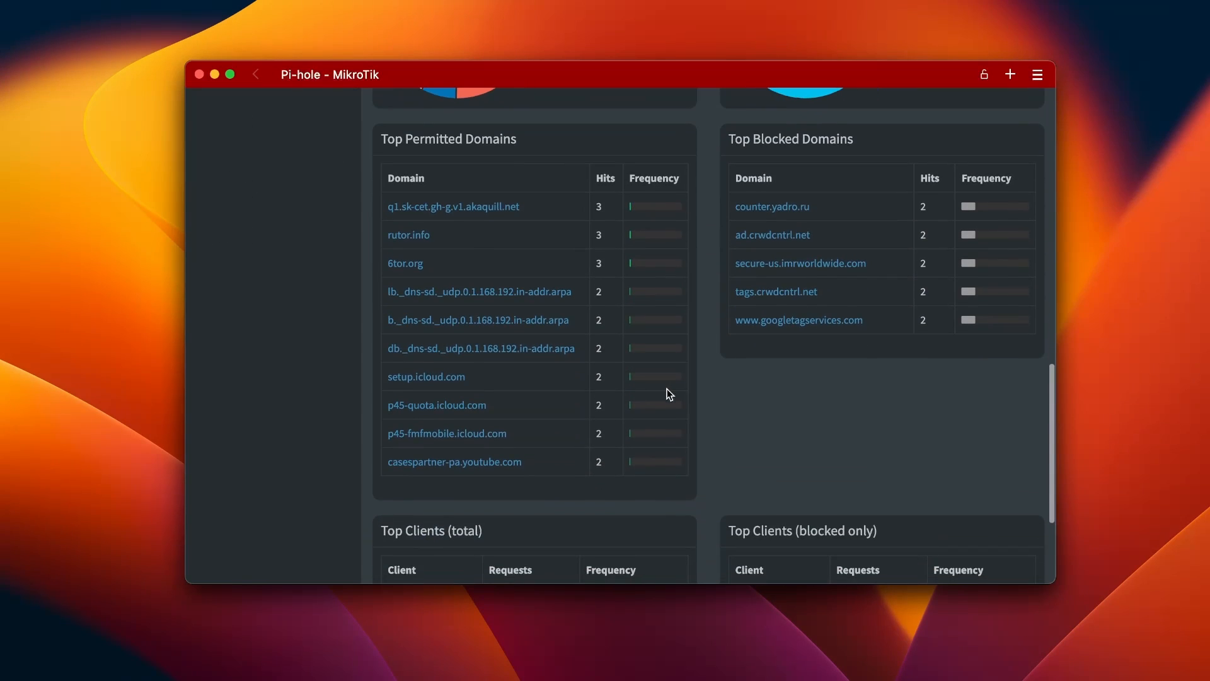
{"action": "scroll", "coordinate": [669, 394], "scroll_direction": "down", "scroll_amount": 3}
{"action": "scroll", "coordinate": [669, 394], "scroll_direction": "up", "scroll_amount": 5}
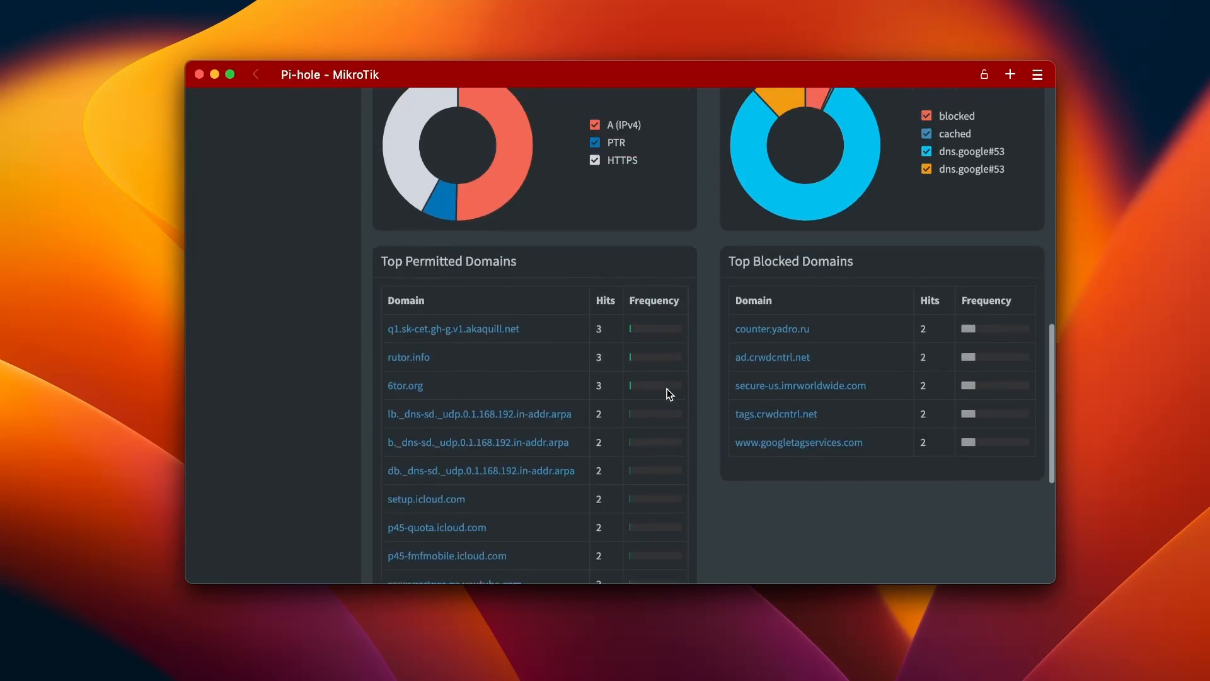
{"action": "scroll", "coordinate": [670, 394], "scroll_direction": "up", "scroll_amount": 10}
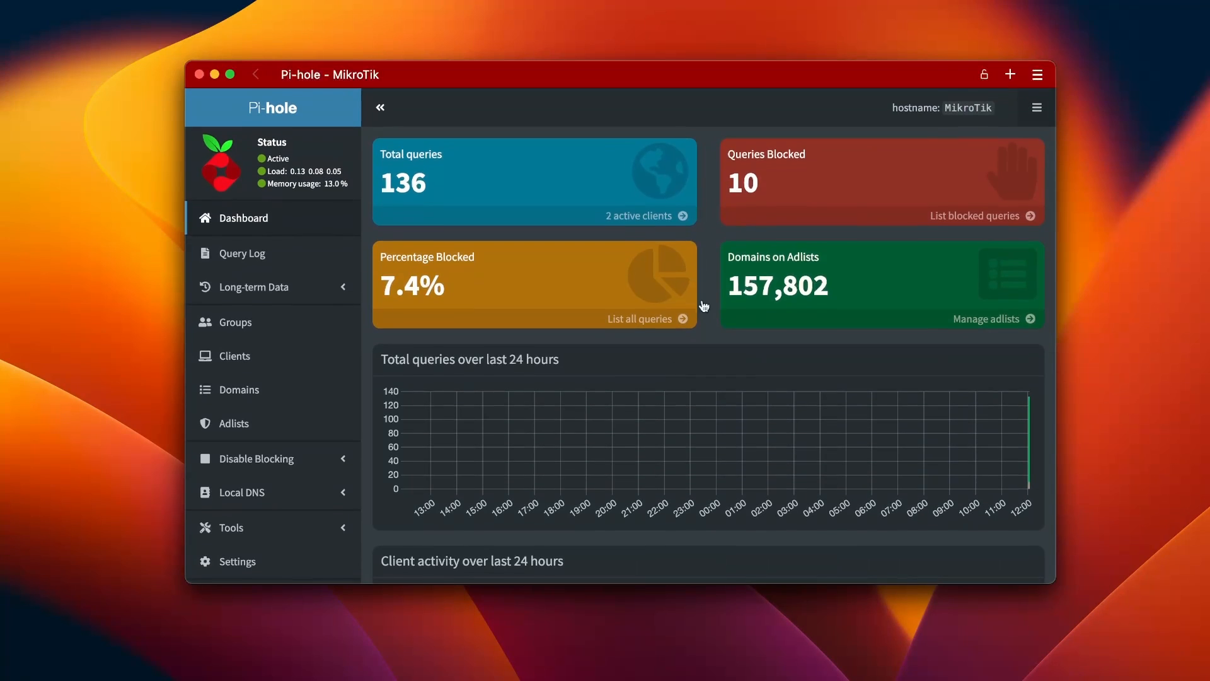
{"action": "mouse_move", "coordinate": [748, 244]}
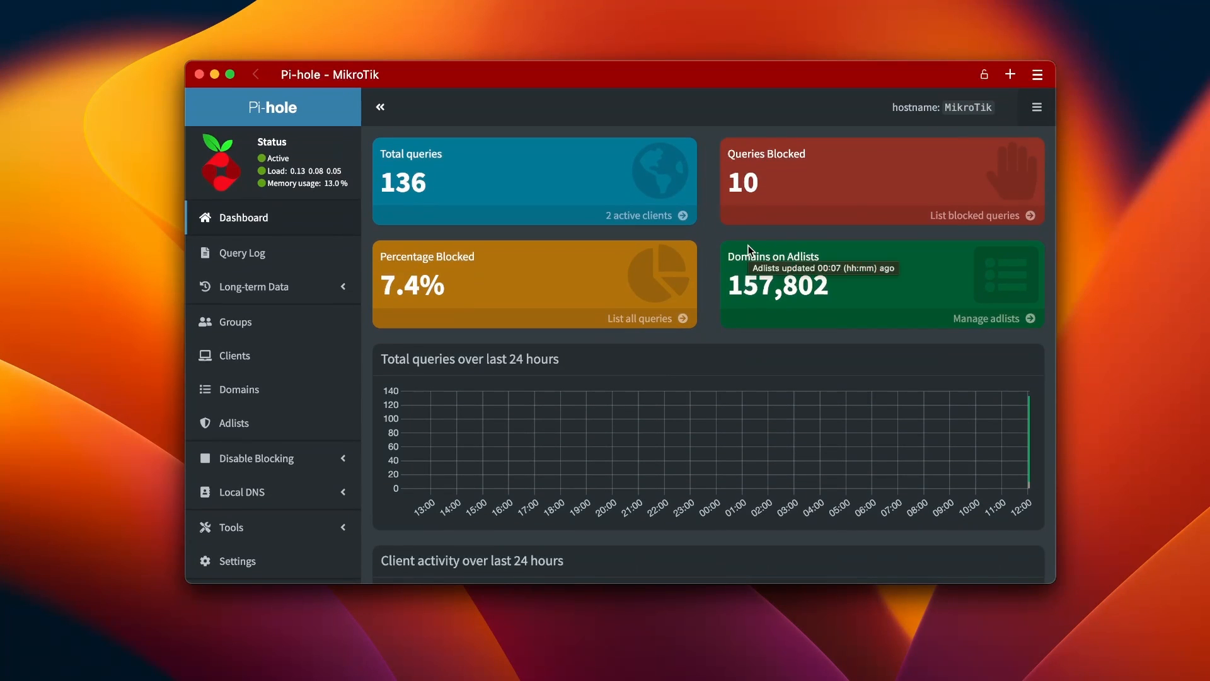